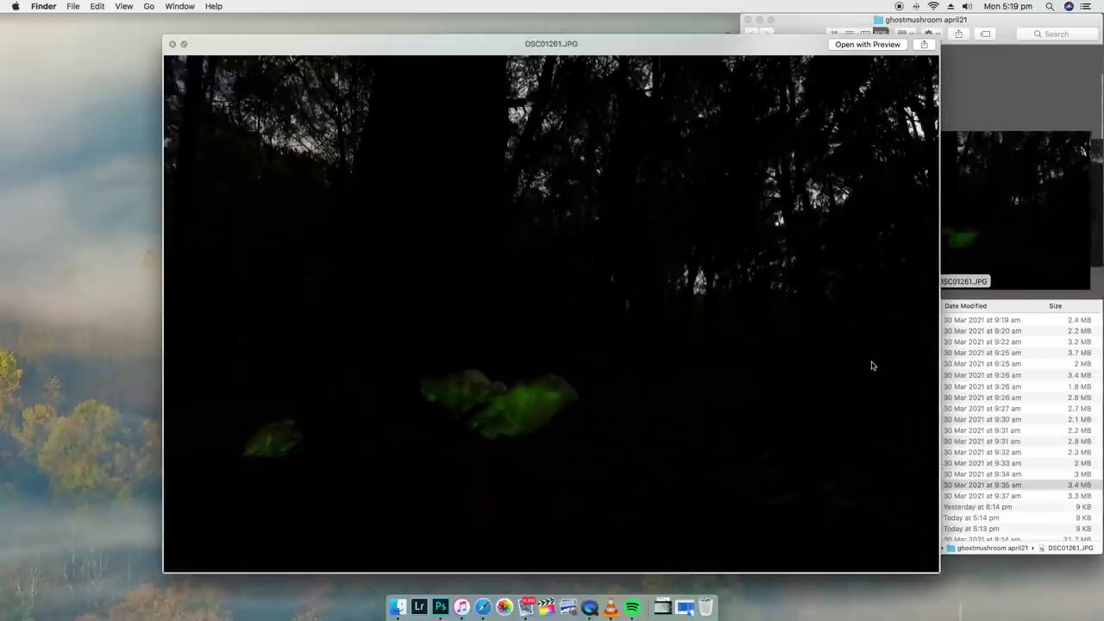
Switch to Photoshop and open the raw photo DSC01260.ARW from the ghostmushroom april21 folder in it.
{"action": "key", "text": "Up"}
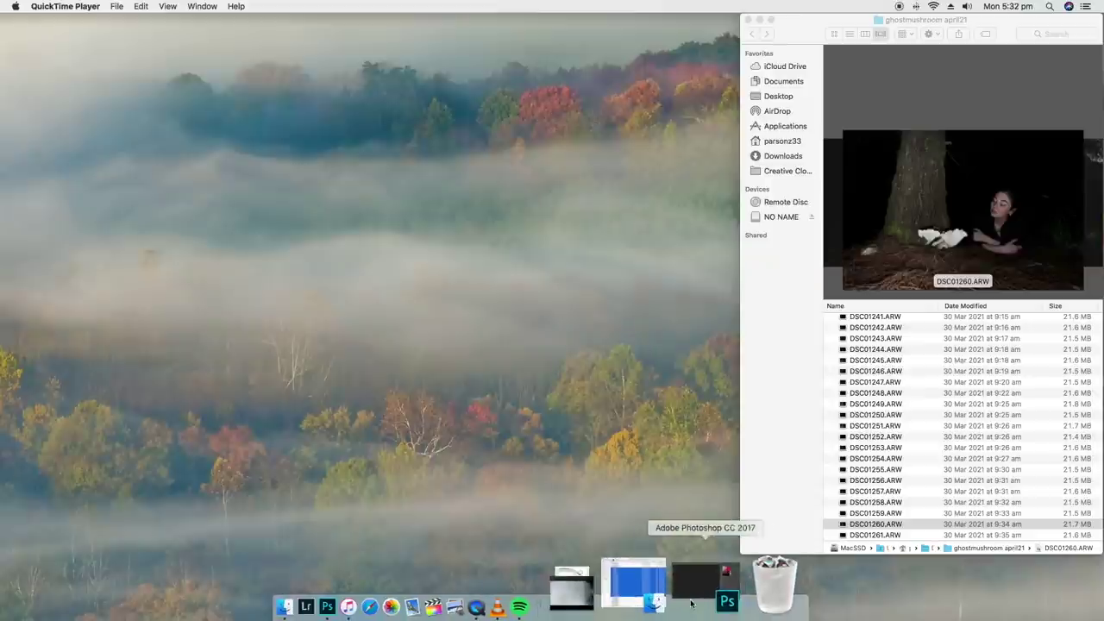
{"action": "left_click", "coordinate": [692, 601]}
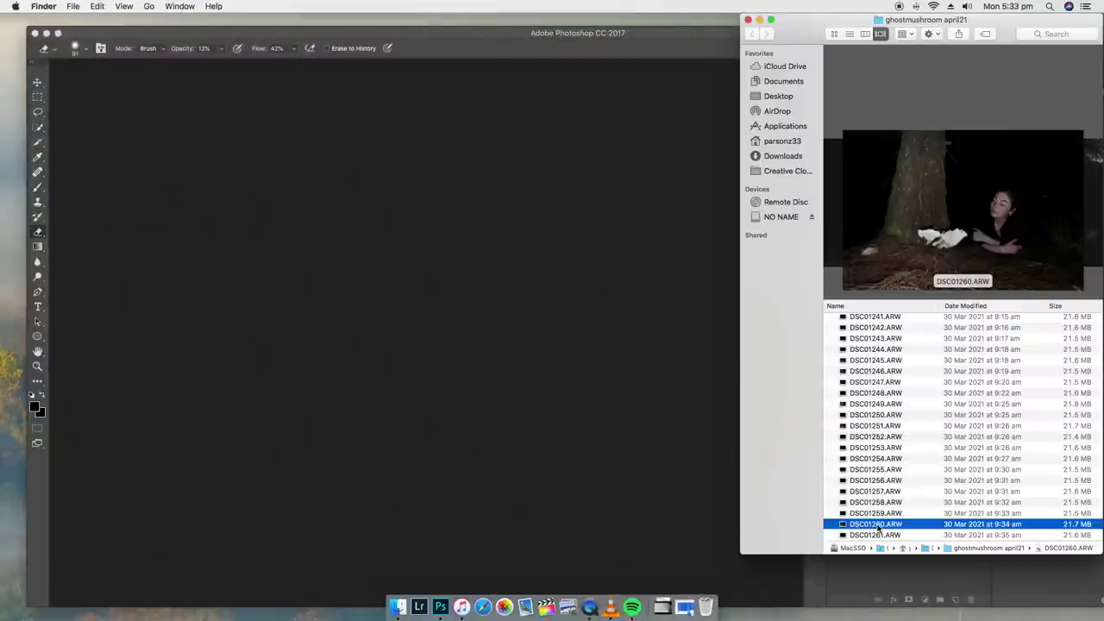
{"action": "left_click_drag", "start_coordinate": [878, 528], "coordinate": [412, 276]}
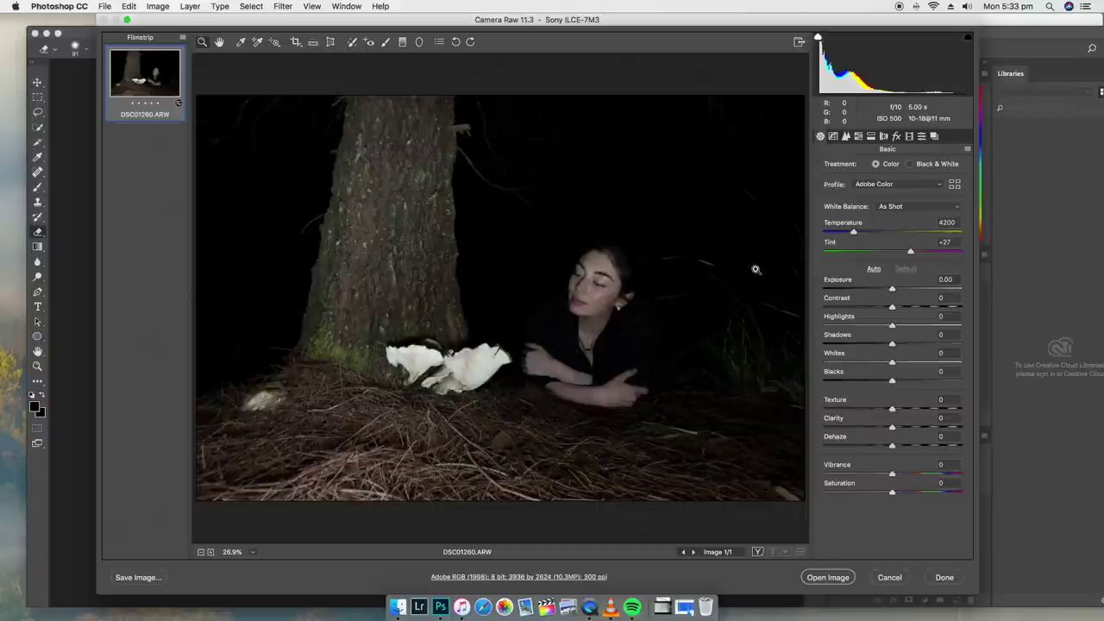
Give the portrait photo a green cast with Tint -104, Exposure +0.80 and Contrast +16.
{"action": "left_click_drag", "start_coordinate": [905, 254], "coordinate": [840, 251]}
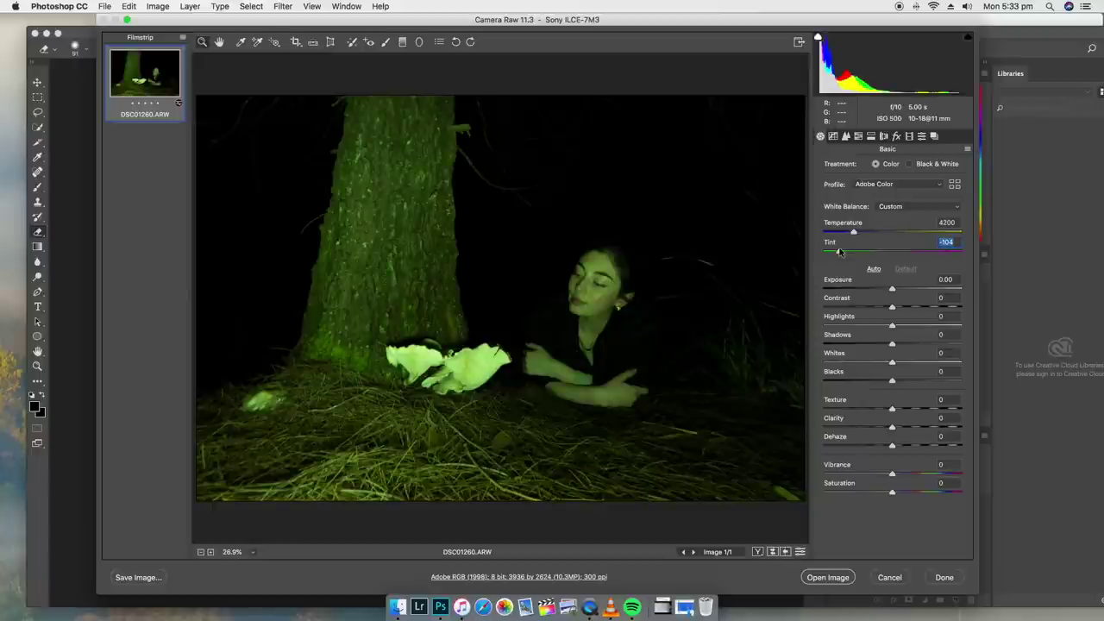
{"action": "left_click_drag", "start_coordinate": [892, 289], "coordinate": [904, 291]}
{"action": "left_click", "coordinate": [902, 308]}
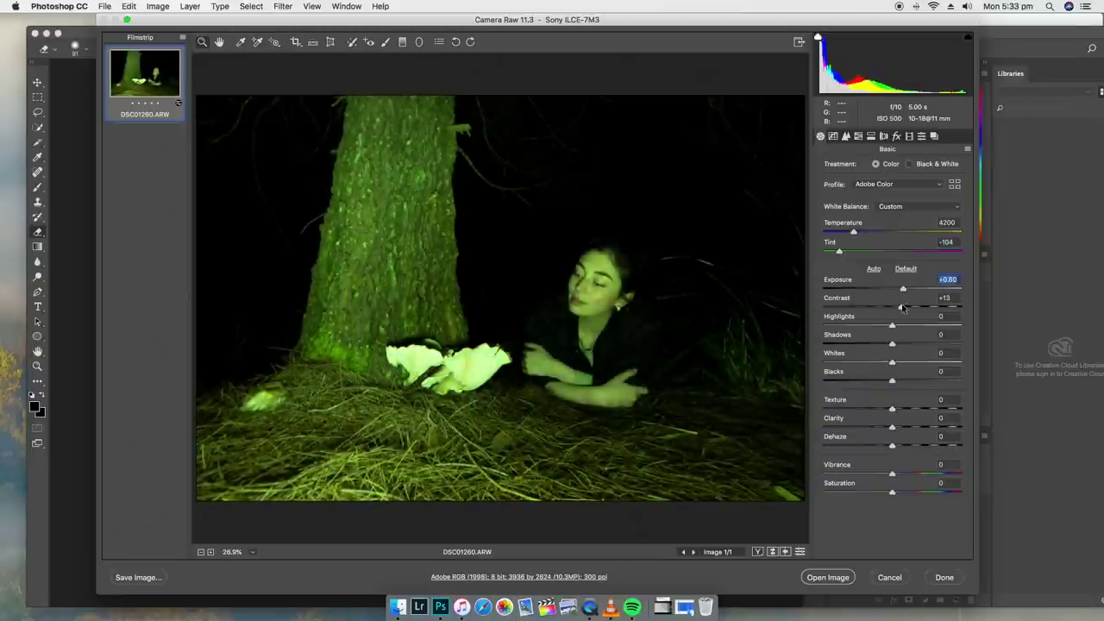
{"action": "left_click", "coordinate": [903, 308]}
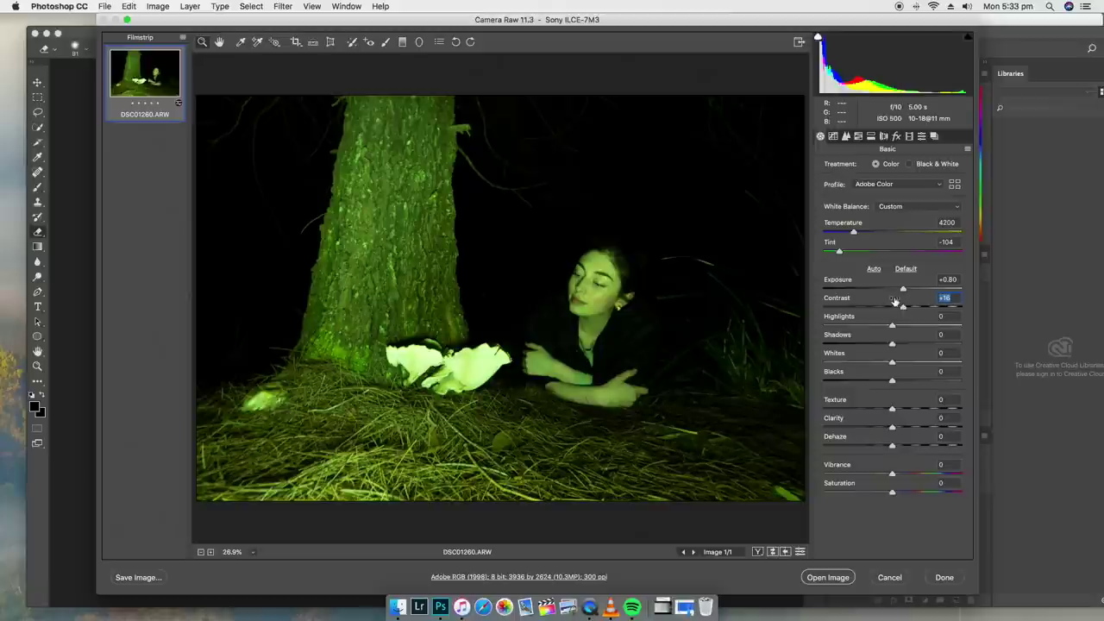
Set Shadows to +71, Whites to -89 and Dehaze to +42, and open the developed portrait as a document.
{"action": "left_click_drag", "start_coordinate": [933, 344], "coordinate": [830, 363]}
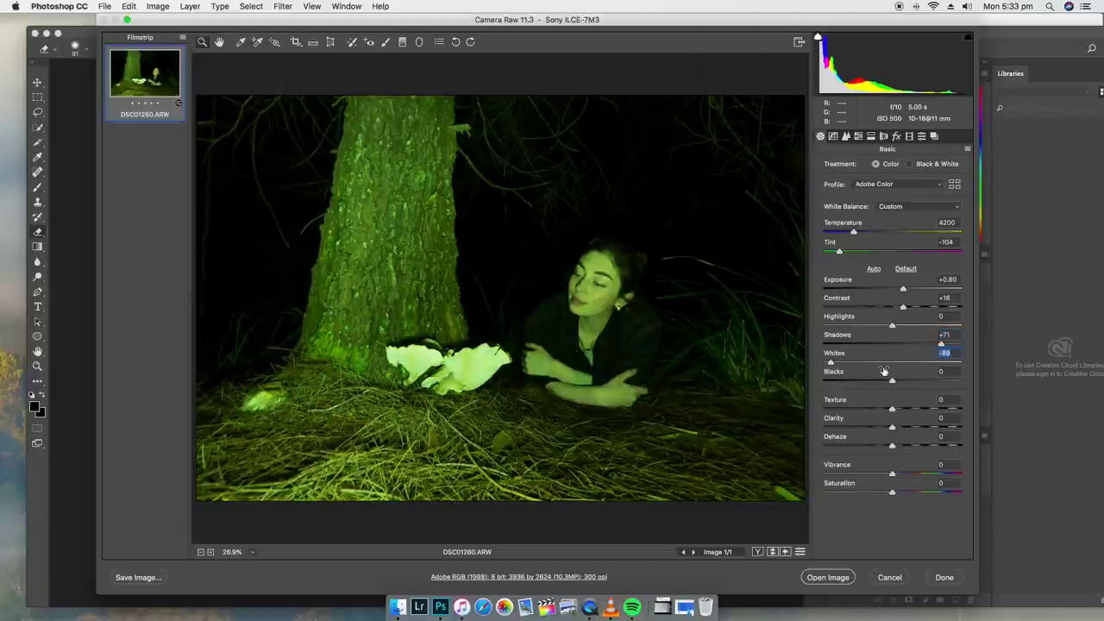
{"action": "left_click_drag", "start_coordinate": [893, 446], "coordinate": [919, 444]}
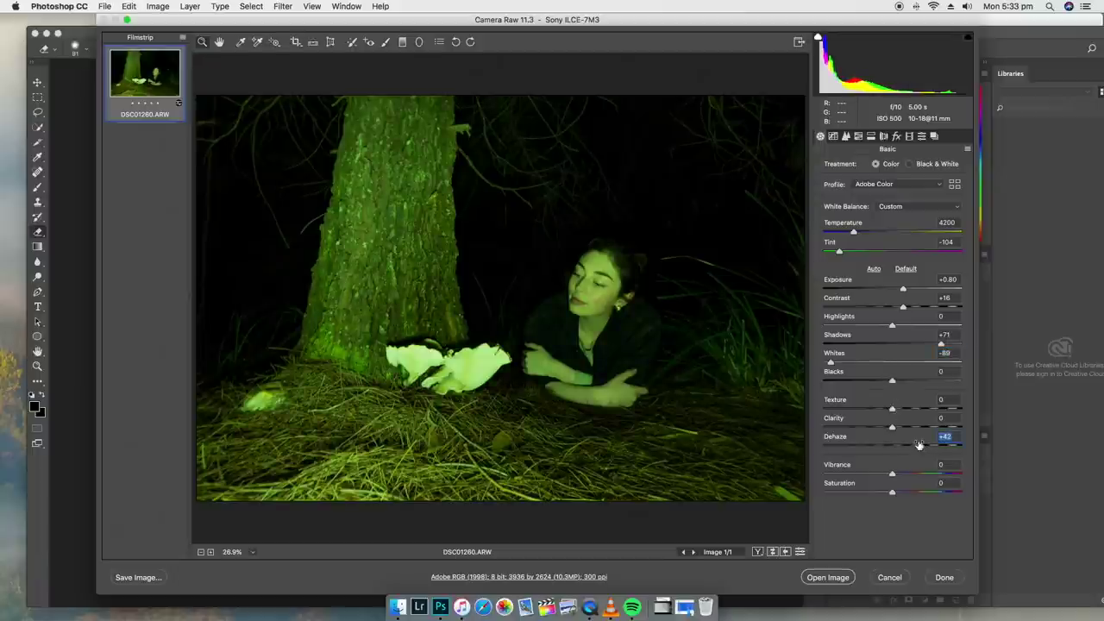
{"action": "left_click", "coordinate": [828, 577]}
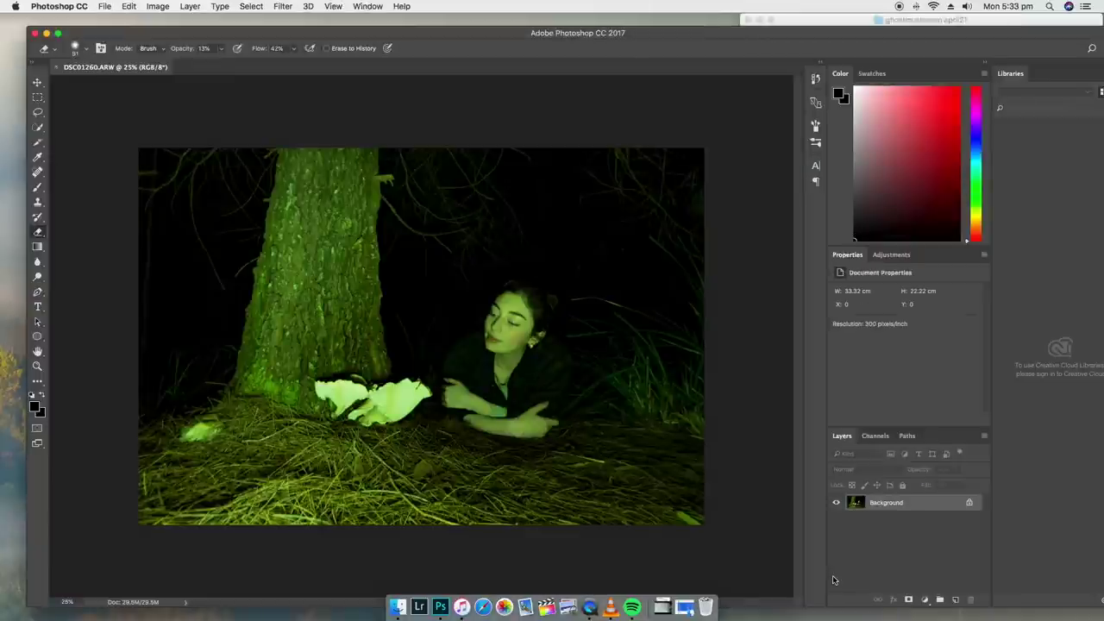
Switch to Finder and open DSC01261.ARW with Adobe Photoshop CC 2017.
{"action": "left_click", "coordinate": [398, 591]}
{"action": "right_click", "coordinate": [871, 540]}
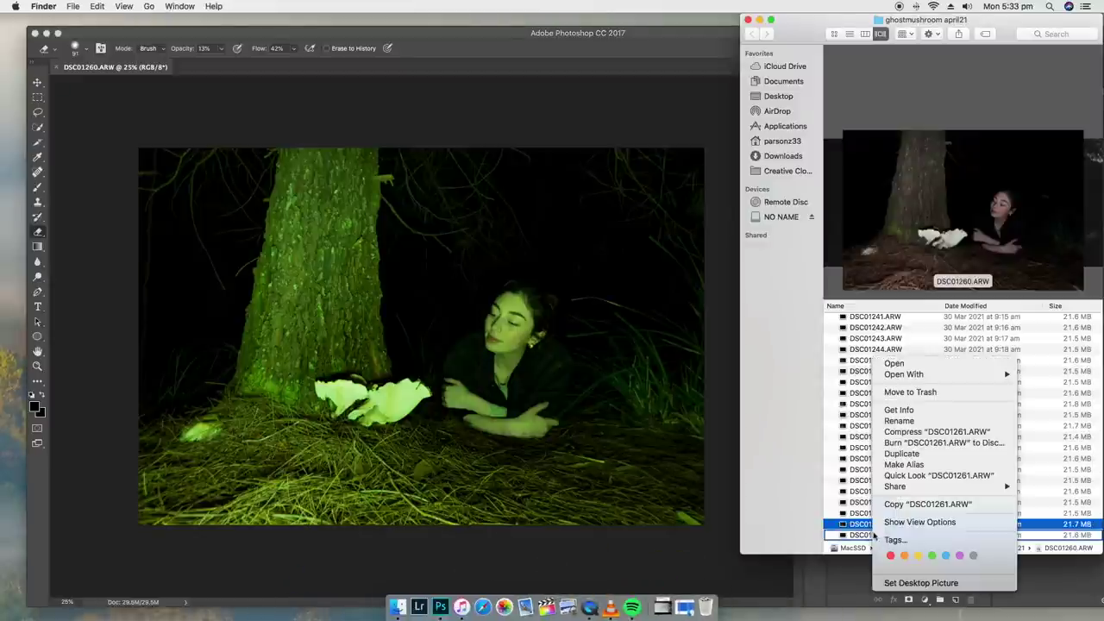
{"action": "mouse_move", "coordinate": [939, 374]}
{"action": "left_click", "coordinate": [824, 404]}
{"action": "scroll", "coordinate": [678, 227], "scroll_direction": "down", "scroll_amount": 10}
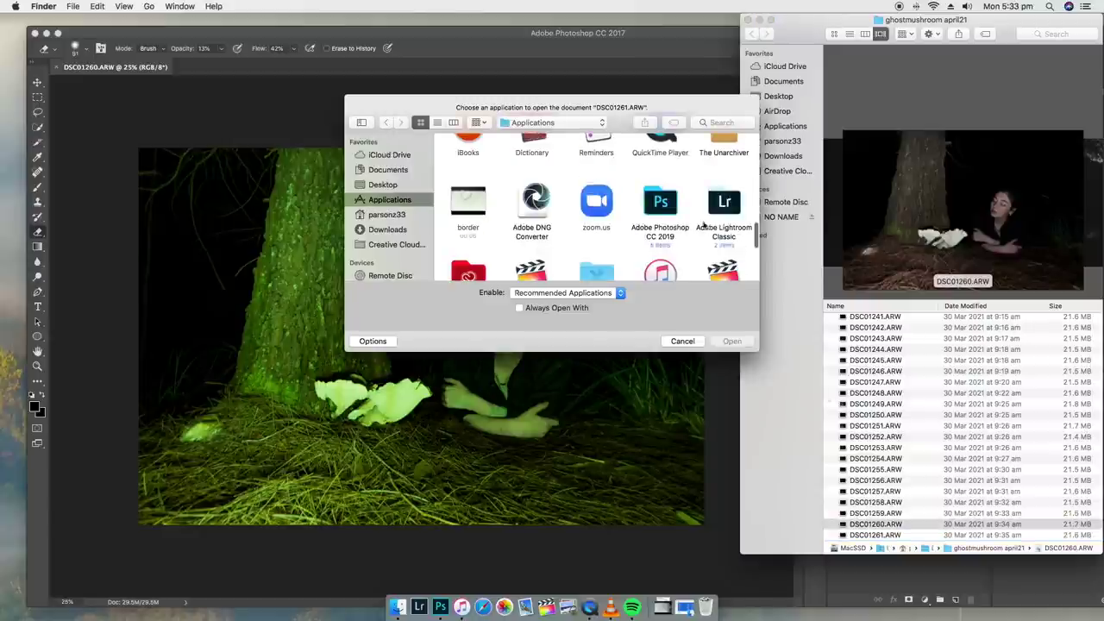
{"action": "scroll", "coordinate": [728, 170], "scroll_direction": "down", "scroll_amount": 5}
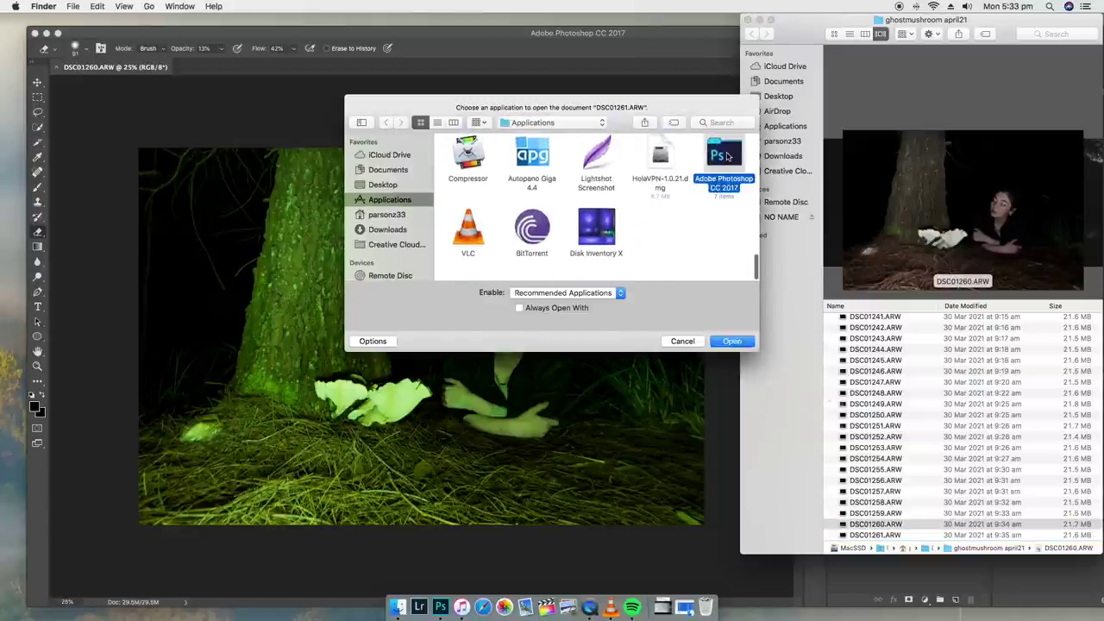
{"action": "double_click", "coordinate": [725, 155]}
{"action": "left_click", "coordinate": [531, 226]}
{"action": "left_click", "coordinate": [732, 341]}
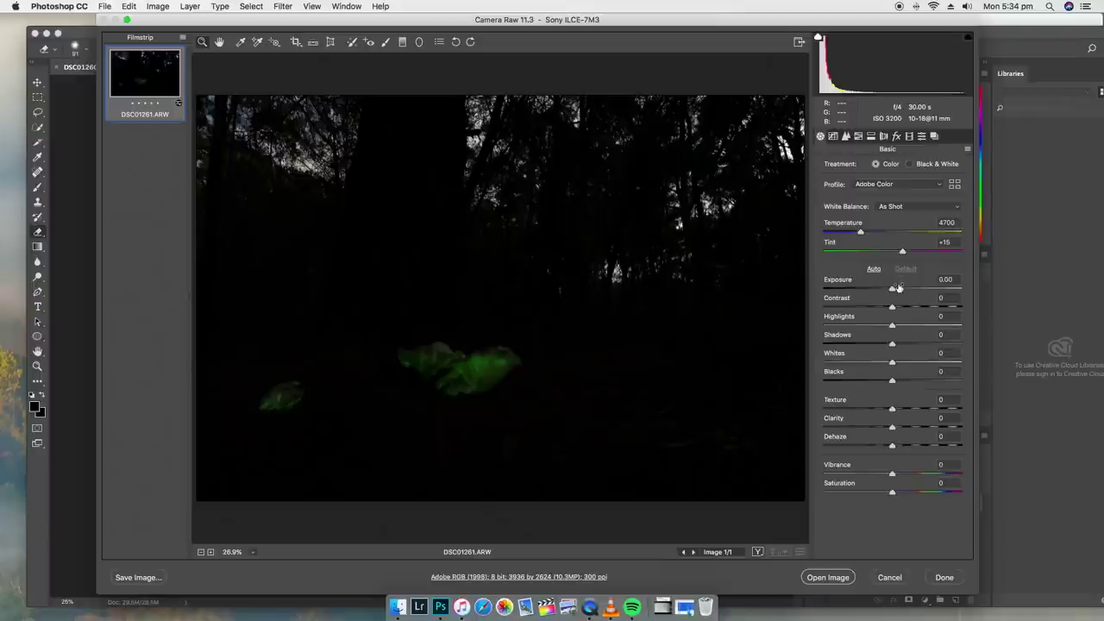
Set the mushroom photo's Exposure to +3.45, Contrast +49, Highlights -60, Shadows +12, Whites +18 and Blacks about -53.
{"action": "left_click_drag", "start_coordinate": [892, 290], "coordinate": [940, 291]}
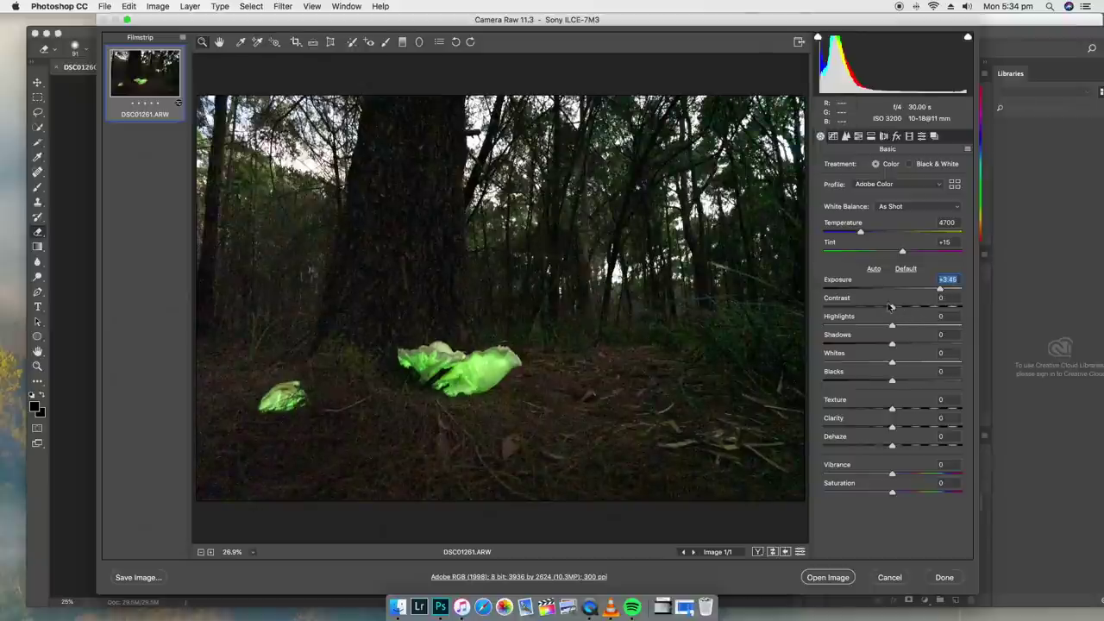
{"action": "left_click_drag", "start_coordinate": [892, 308], "coordinate": [927, 308]}
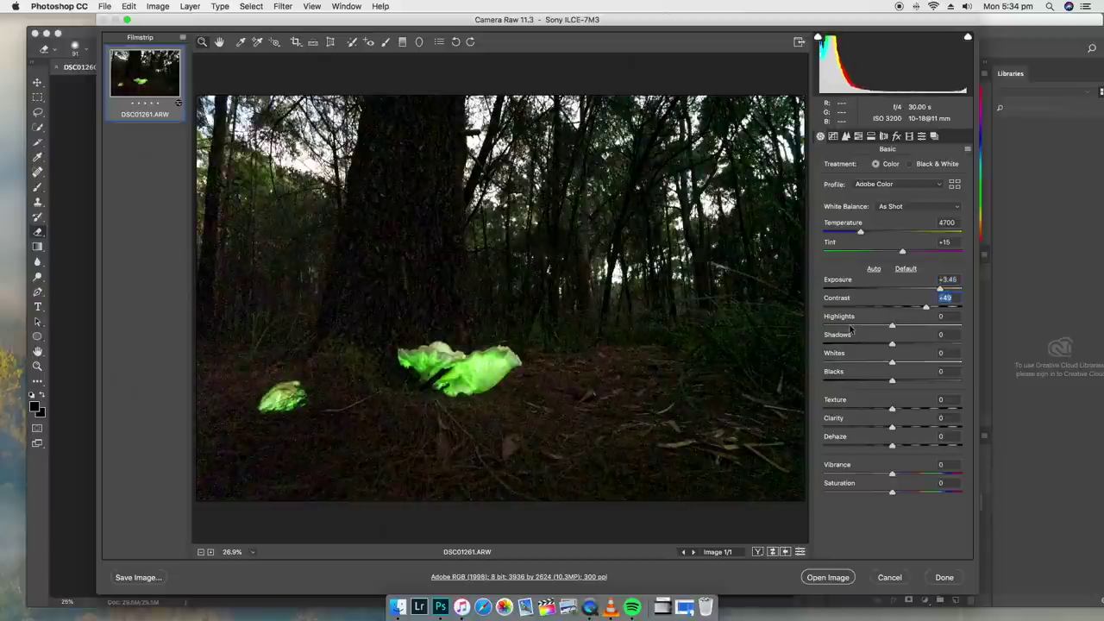
{"action": "left_click", "coordinate": [851, 326]}
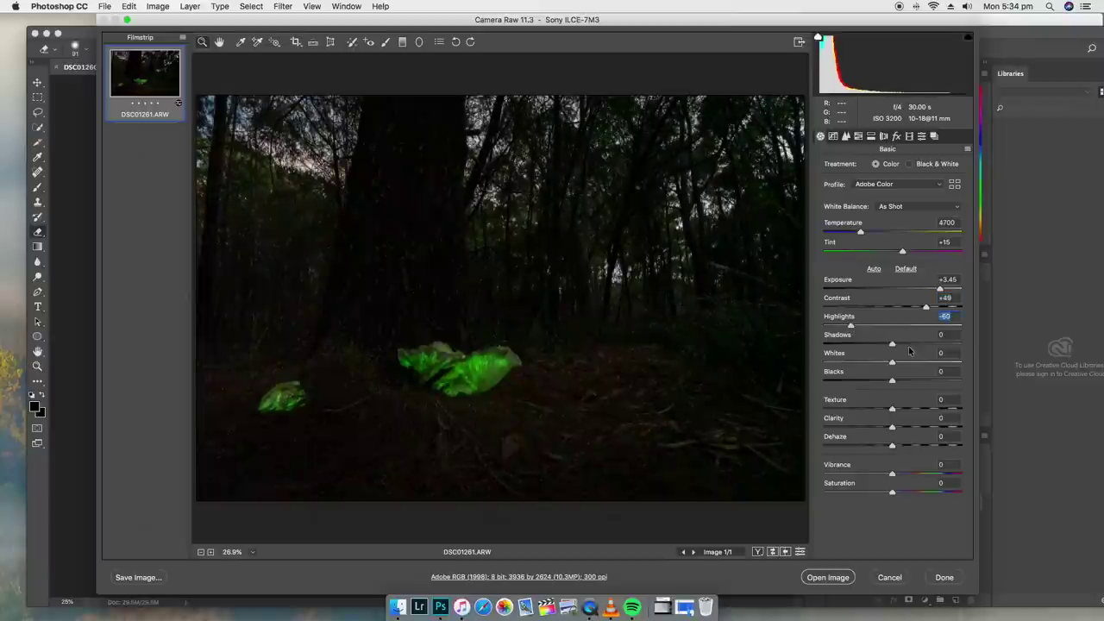
{"action": "left_click_drag", "start_coordinate": [892, 345], "coordinate": [905, 363]}
{"action": "left_click", "coordinate": [856, 381]}
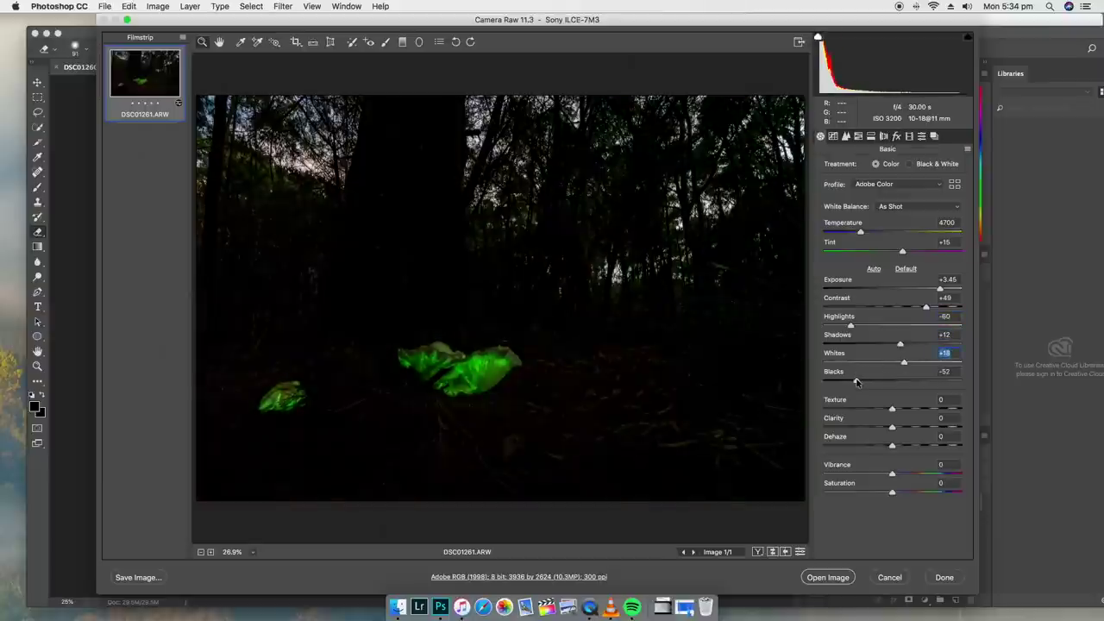
Soften the mushroom glow with Texture -98, Dehaze -100 and Vibrance +20, and open the developed photo as a document.
{"action": "left_click", "coordinate": [502, 348]}
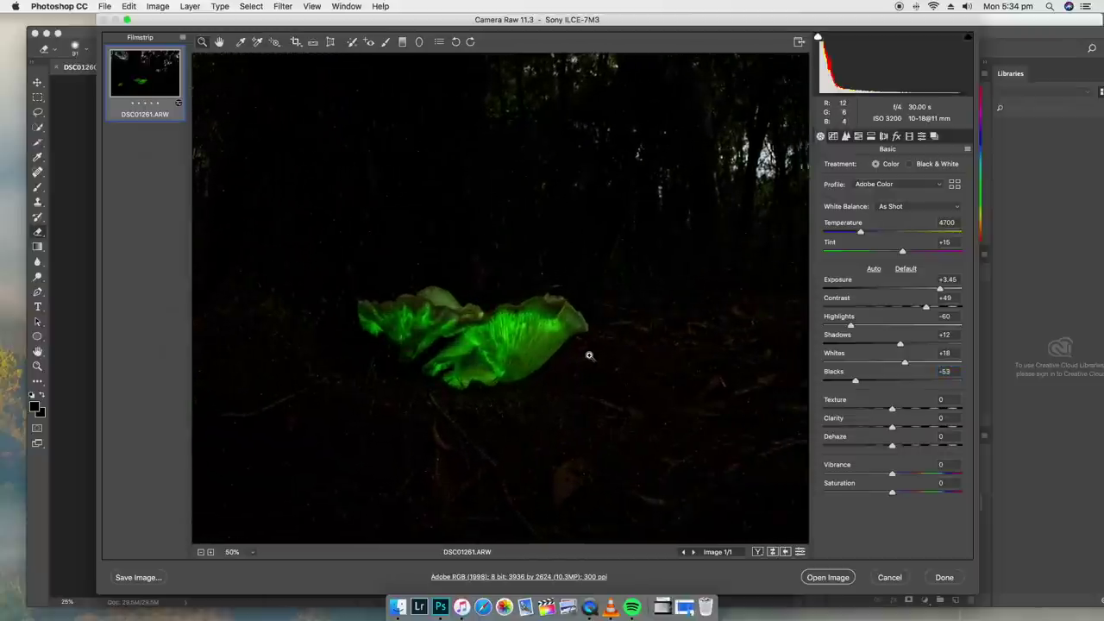
{"action": "left_click", "coordinate": [560, 350], "text": "alt"}
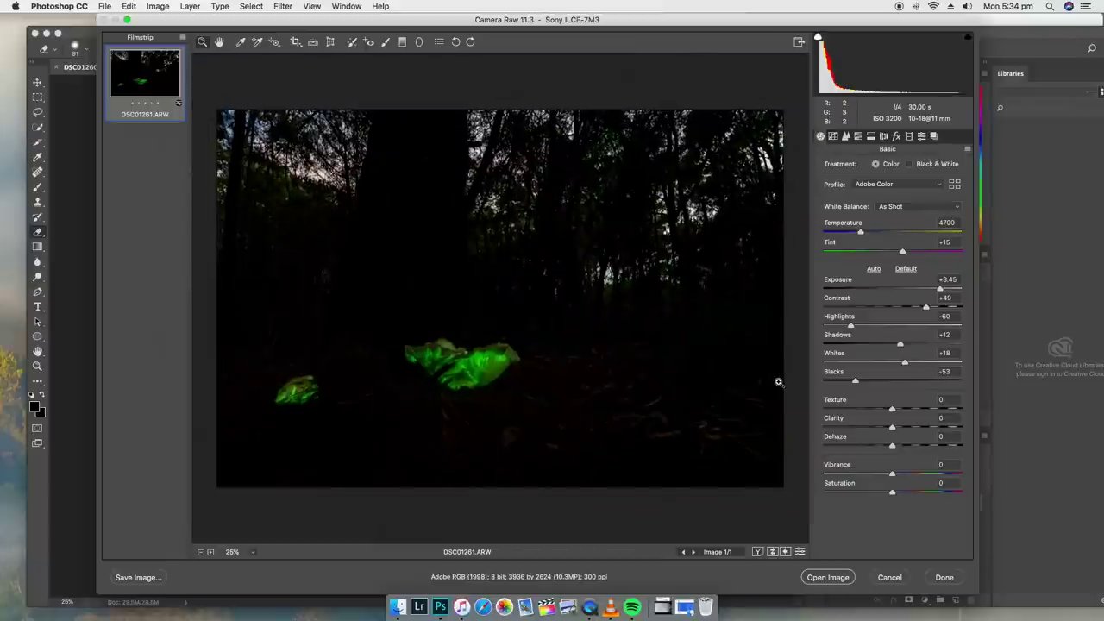
{"action": "left_click", "coordinate": [825, 410]}
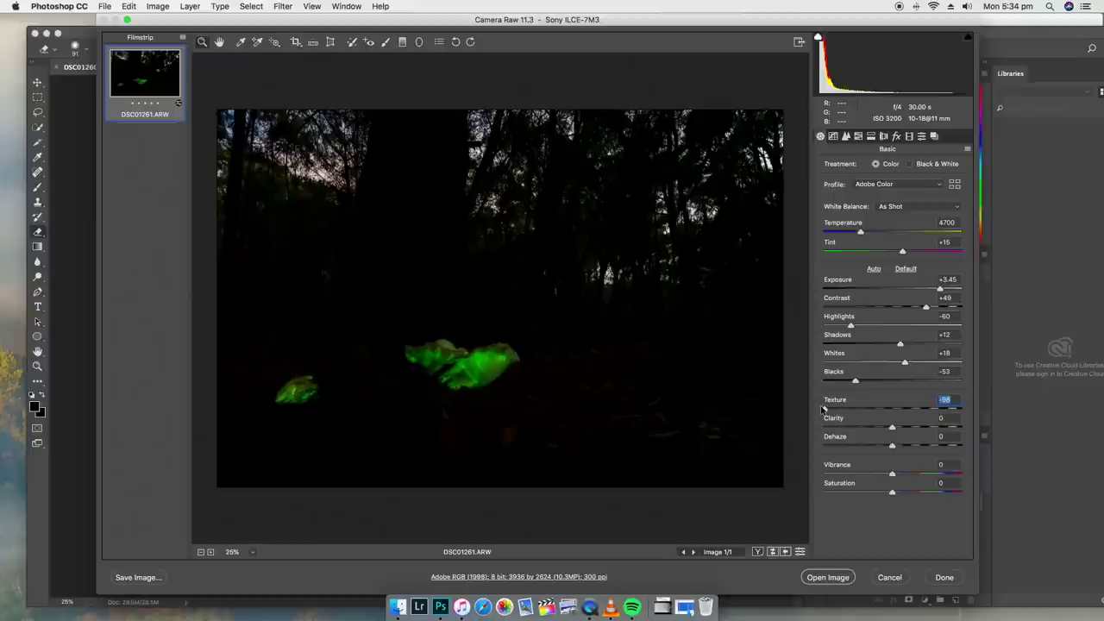
{"action": "left_click_drag", "start_coordinate": [892, 445], "coordinate": [822, 446]}
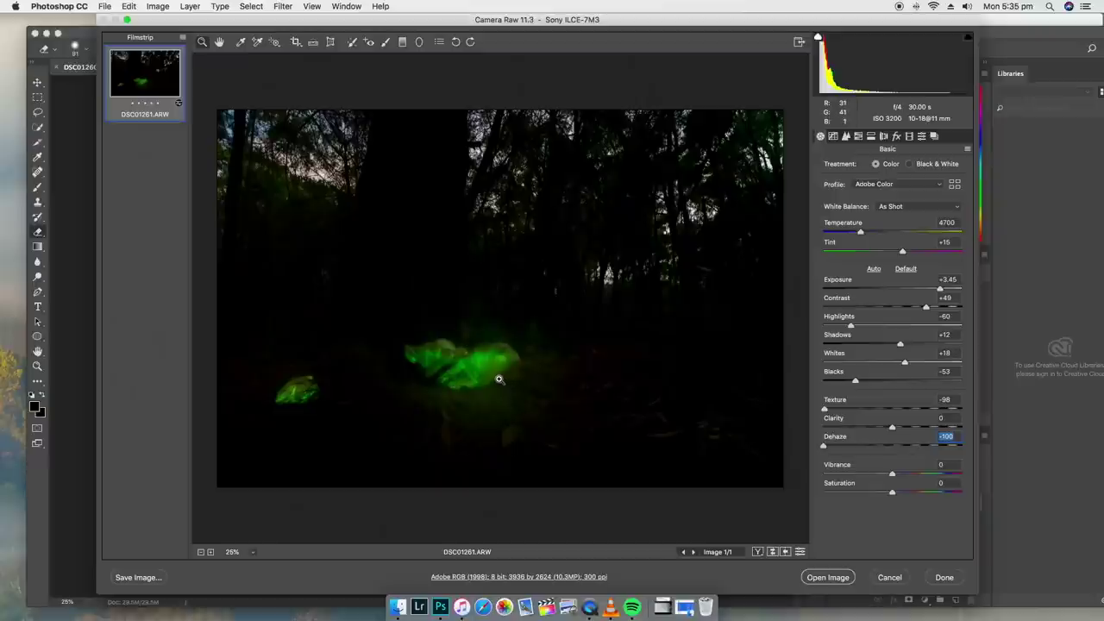
{"action": "left_click_drag", "start_coordinate": [894, 475], "coordinate": [907, 475]}
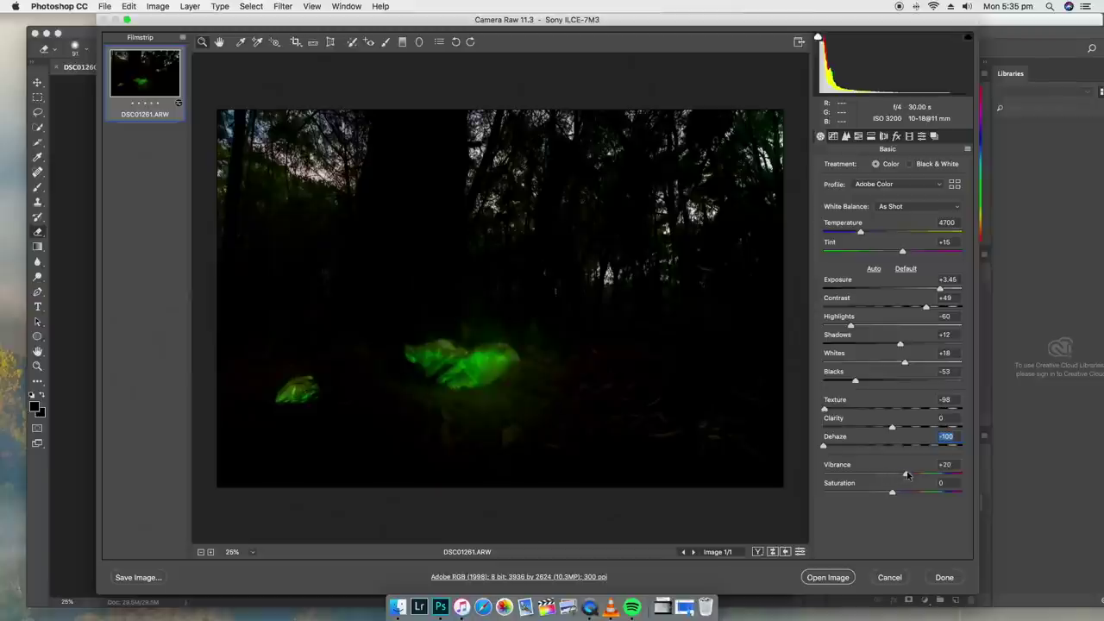
{"action": "left_click", "coordinate": [827, 577]}
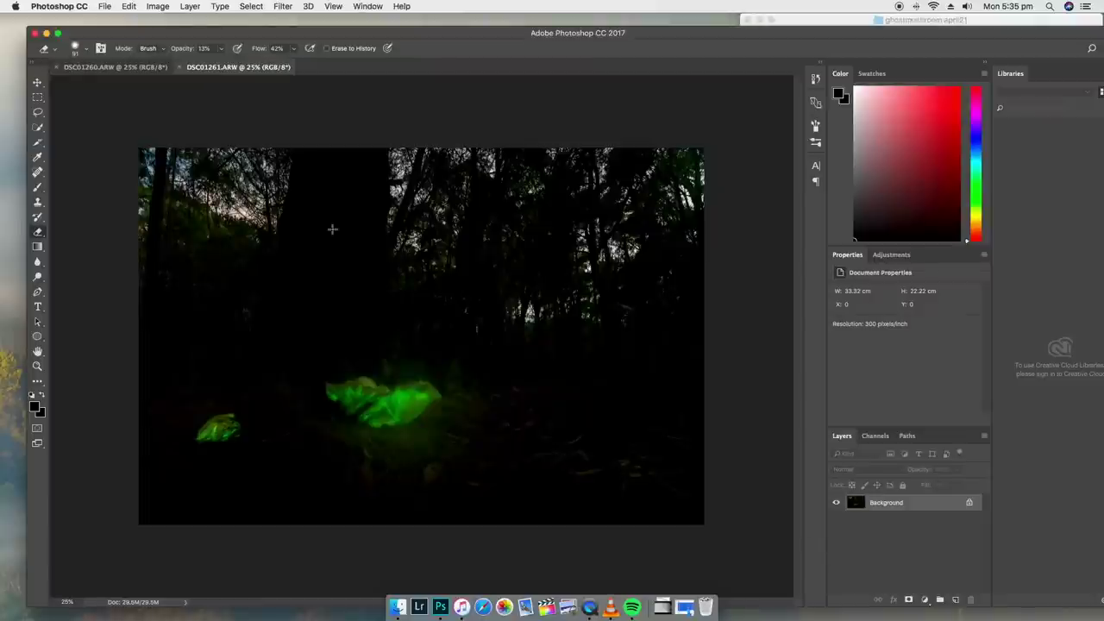
Copy the entire DSC01261.ARW image and paste it as a new layer into the DSC01260.ARW document.
{"action": "key", "text": "super+a"}
{"action": "left_click", "coordinate": [138, 67]}
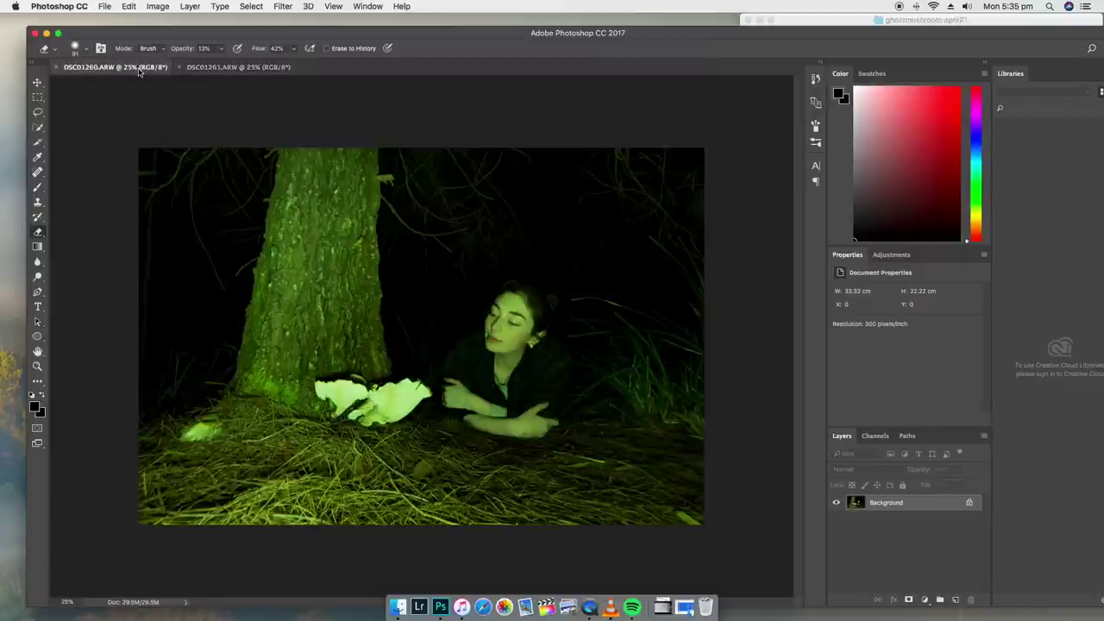
{"action": "key", "text": "super+v"}
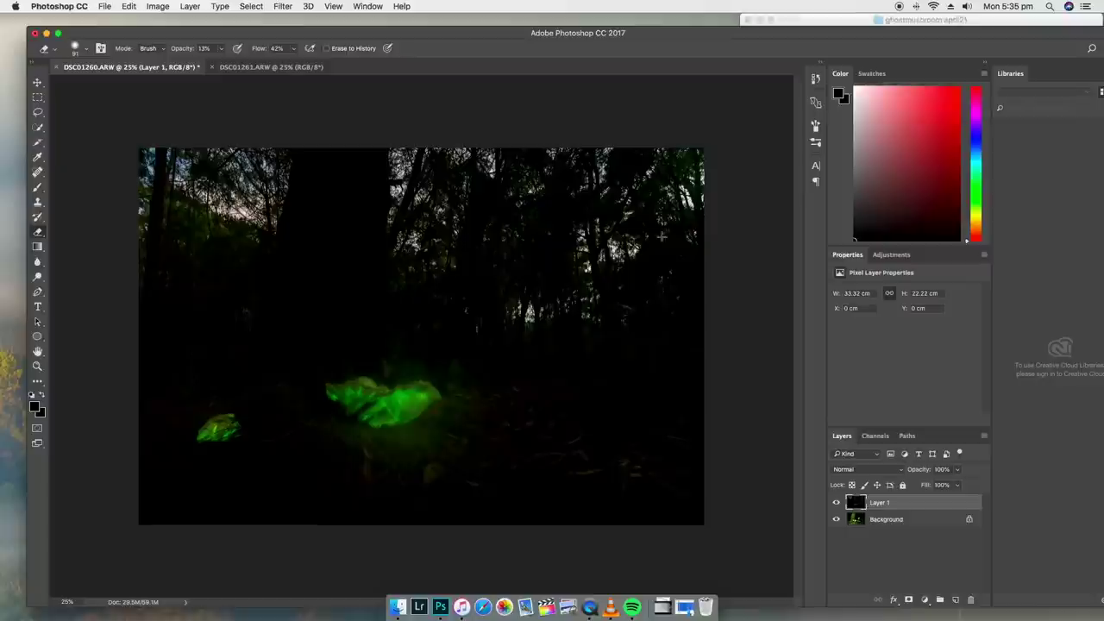
Lower the pasted layer's opacity to 48% and move it so the glowing mushrooms align with those on the background.
{"action": "left_click", "coordinate": [956, 469]}
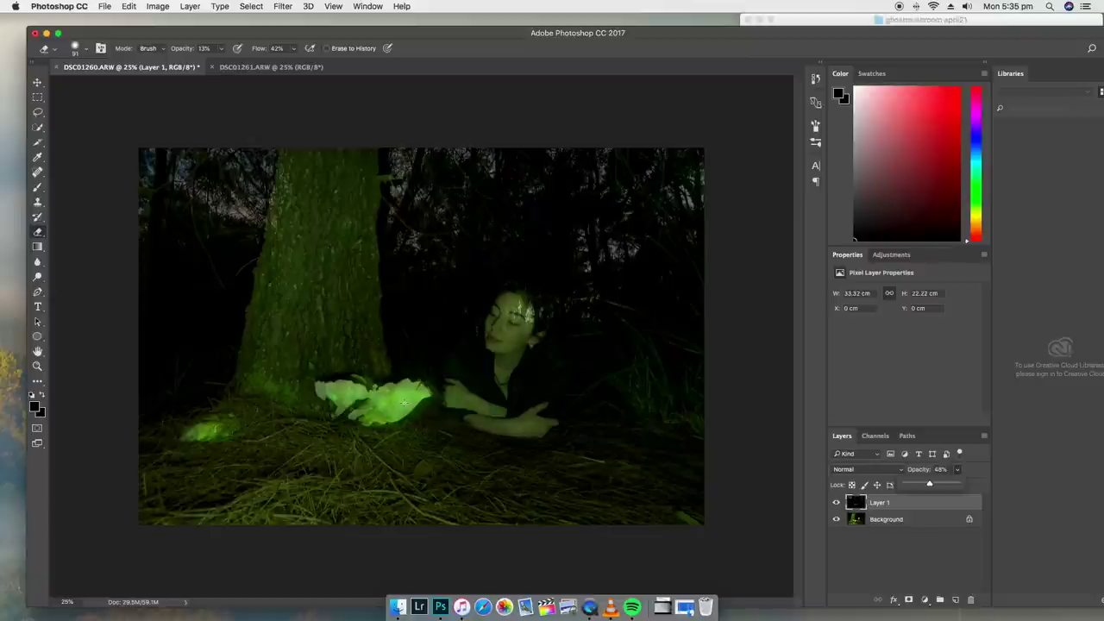
{"action": "key", "text": "z"}
{"action": "left_click_drag", "start_coordinate": [403, 402], "coordinate": [385, 407]}
{"action": "left_click", "coordinate": [37, 82]}
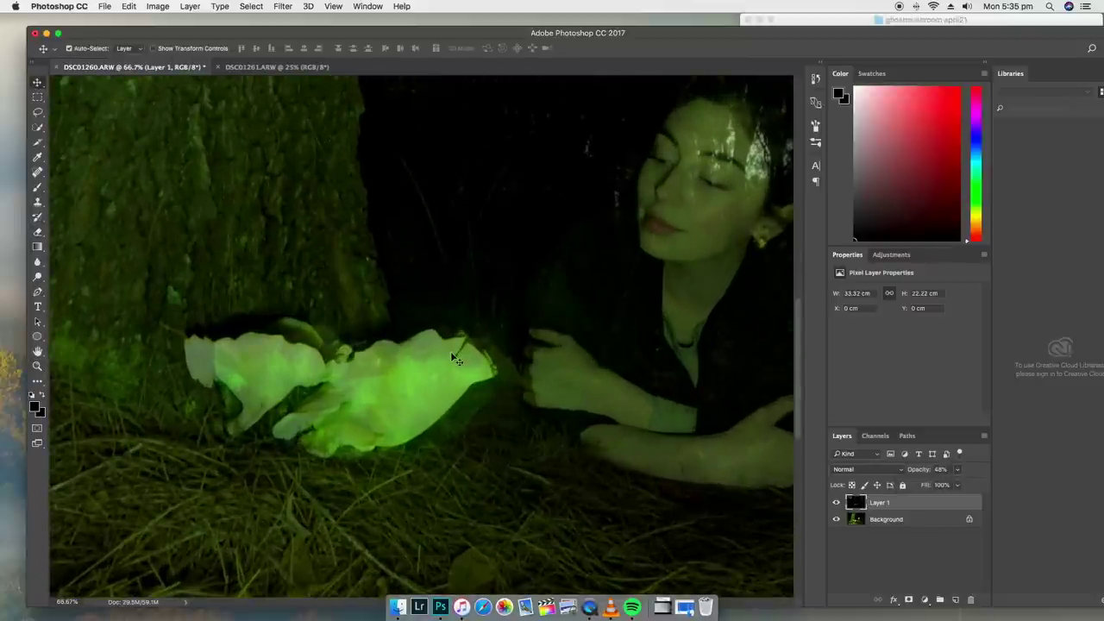
{"action": "left_click_drag", "start_coordinate": [447, 353], "coordinate": [431, 345]}
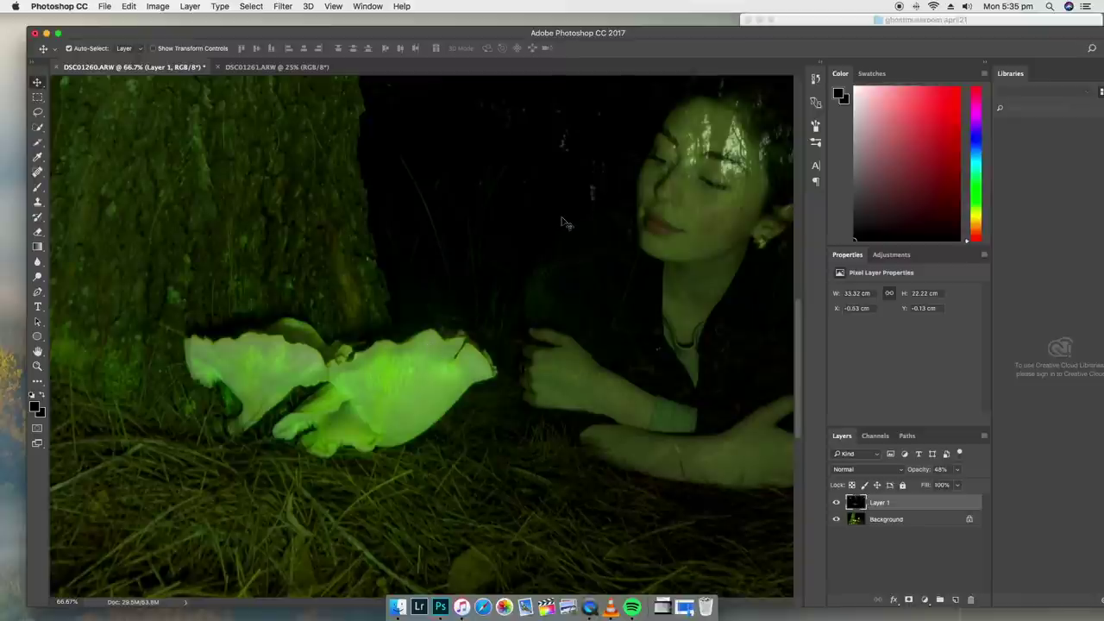
Raise the aligned mushroom layer's opacity back to 100%.
{"action": "key", "text": "super+minus"}
{"action": "key", "text": "super+minus"}
{"action": "key", "text": "super+minus"}
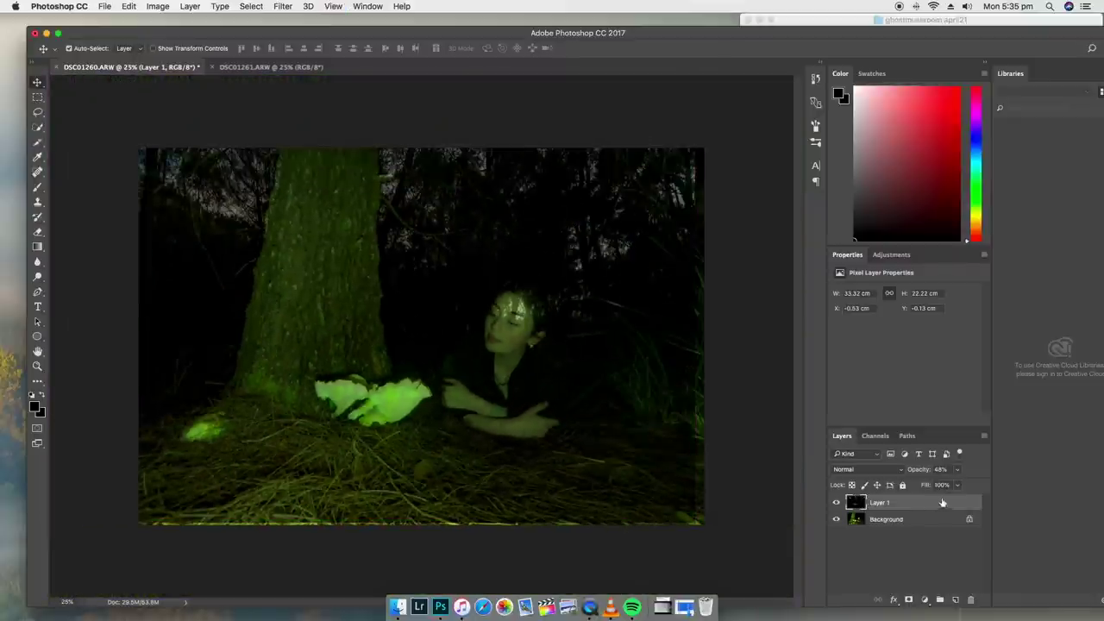
{"action": "left_click", "coordinate": [957, 471]}
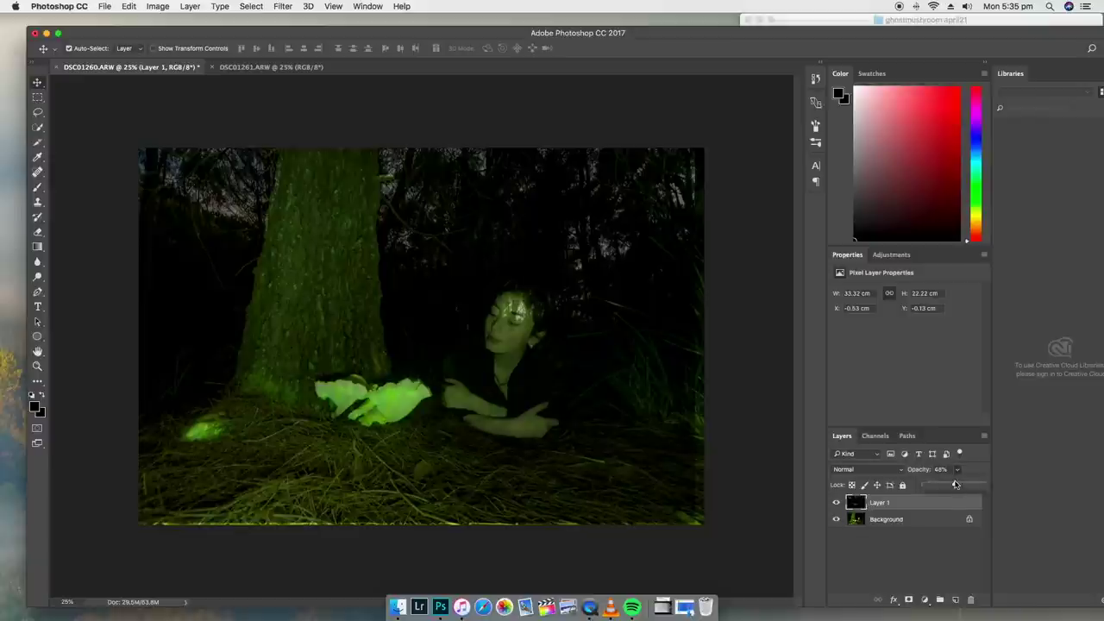
{"action": "left_click_drag", "start_coordinate": [956, 485], "coordinate": [968, 484]}
{"action": "key", "text": "7"}
{"action": "key", "text": "5"}
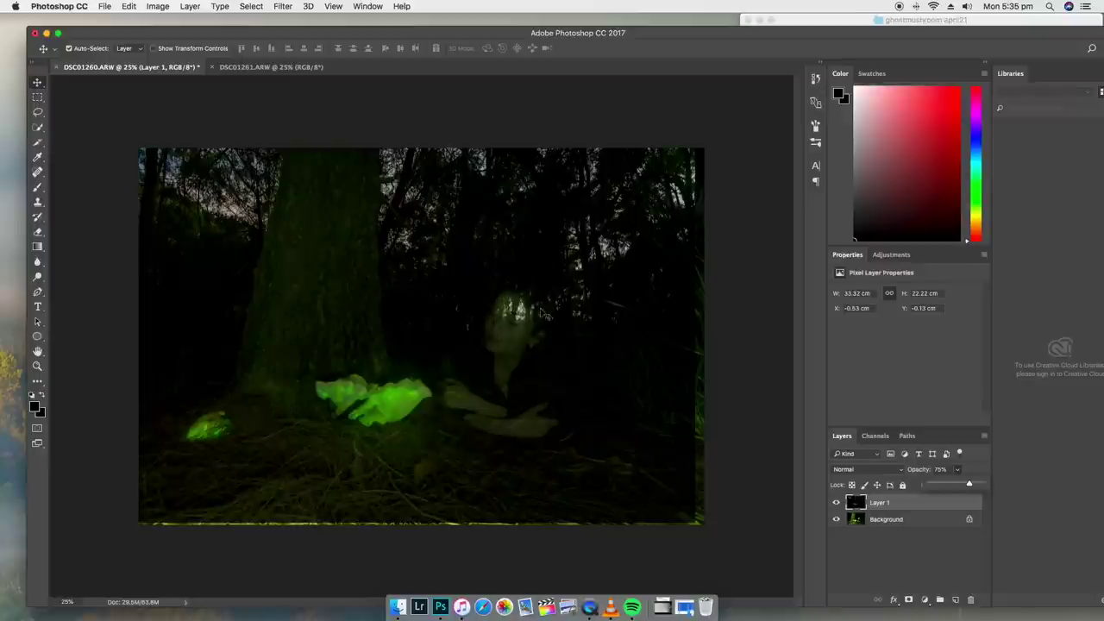
{"action": "left_click_drag", "start_coordinate": [973, 484], "coordinate": [988, 484]}
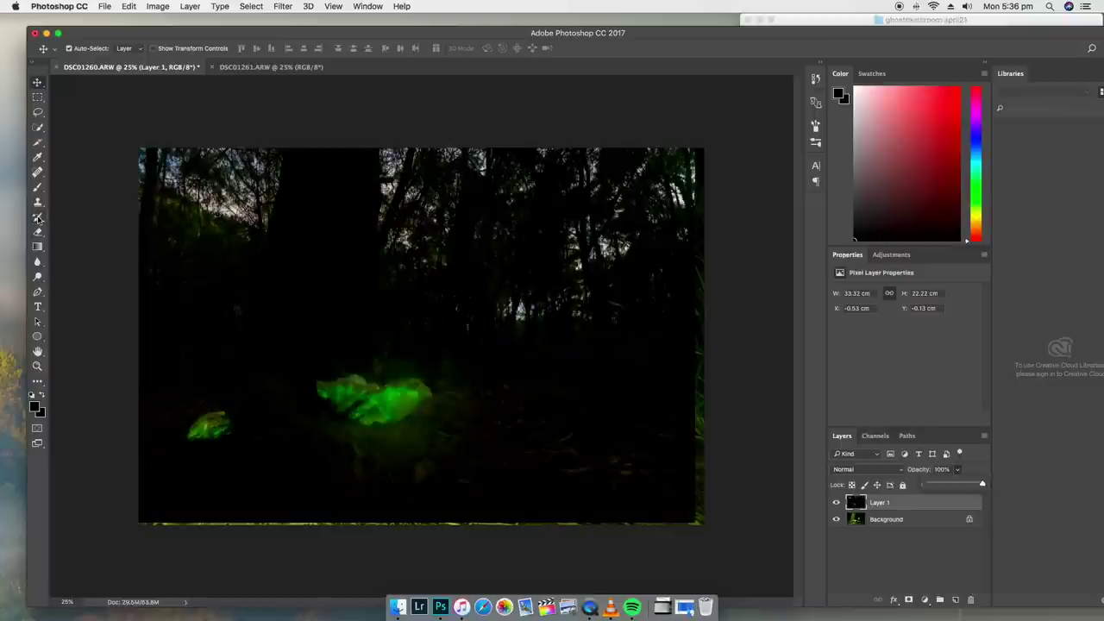
Paint black over the bright gap in the background trees on Layer 1 with a 169 px brush at 100% opacity.
{"action": "left_click", "coordinate": [37, 186]}
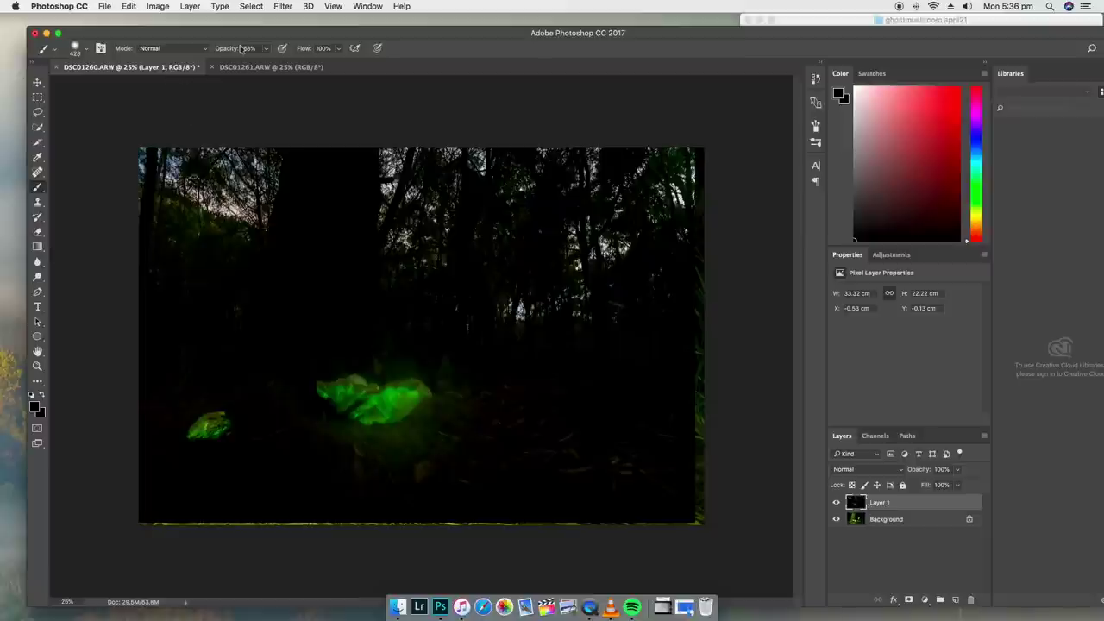
{"action": "left_click", "coordinate": [86, 50]}
{"action": "left_click", "coordinate": [141, 84]}
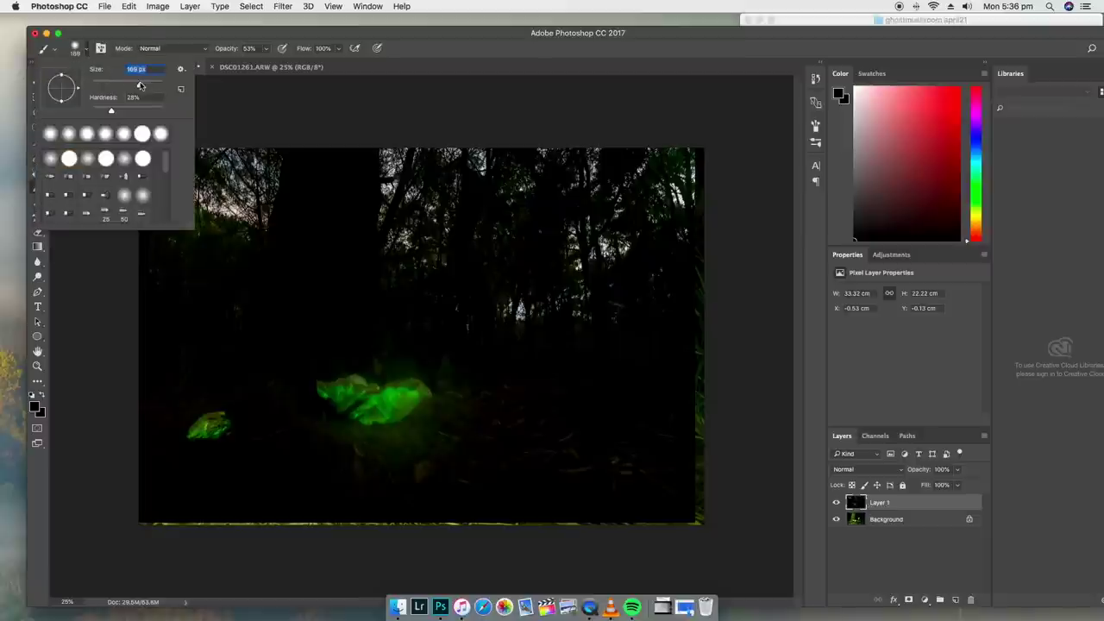
{"action": "key", "text": "Return"}
{"action": "left_click", "coordinate": [266, 48]}
{"action": "left_click_drag", "start_coordinate": [268, 66], "coordinate": [504, 303]}
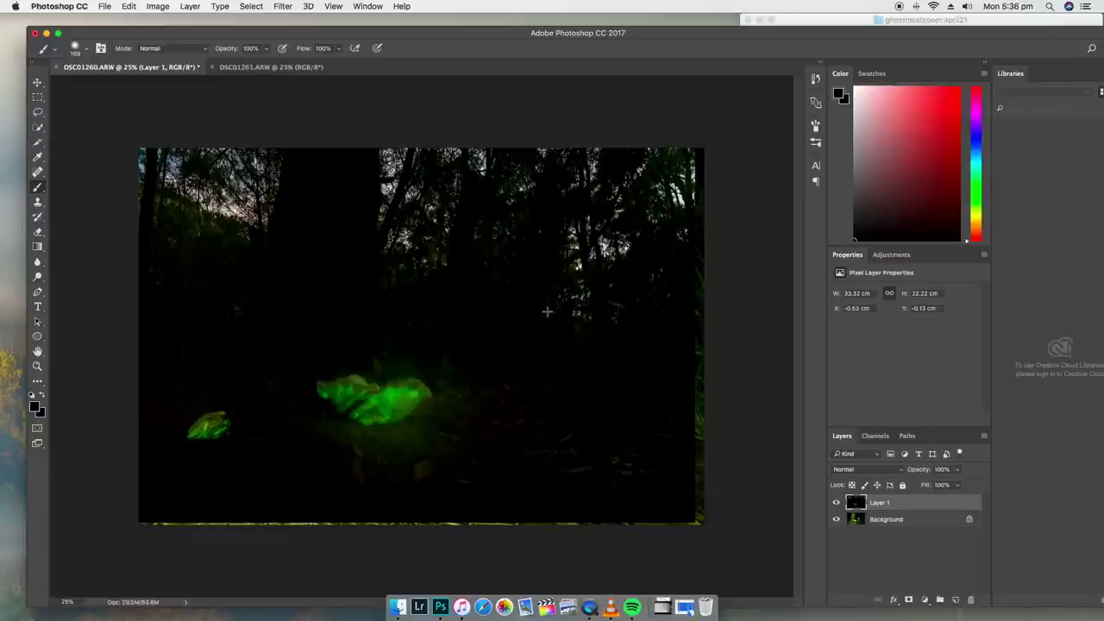
Darken the sky and foliage in the upper-left corner of Layer 1 with the black brush at 42% opacity.
{"action": "left_click", "coordinate": [265, 48]}
{"action": "left_click_drag", "start_coordinate": [268, 62], "coordinate": [217, 111]}
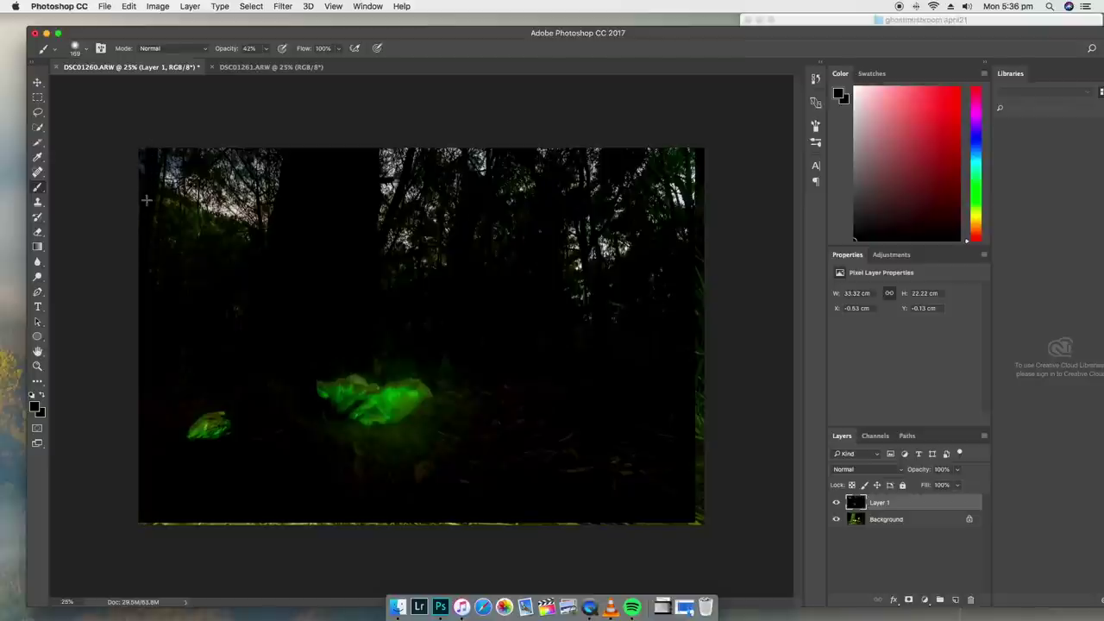
{"action": "mouse_move", "coordinate": [197, 196]}
{"action": "left_mouse_down"}
{"action": "mouse_move", "coordinate": [272, 195]}
{"action": "mouse_move", "coordinate": [202, 231]}
{"action": "mouse_move", "coordinate": [282, 238]}
{"action": "mouse_move", "coordinate": [253, 169]}
{"action": "mouse_move", "coordinate": [193, 206]}
{"action": "left_mouse_up"}
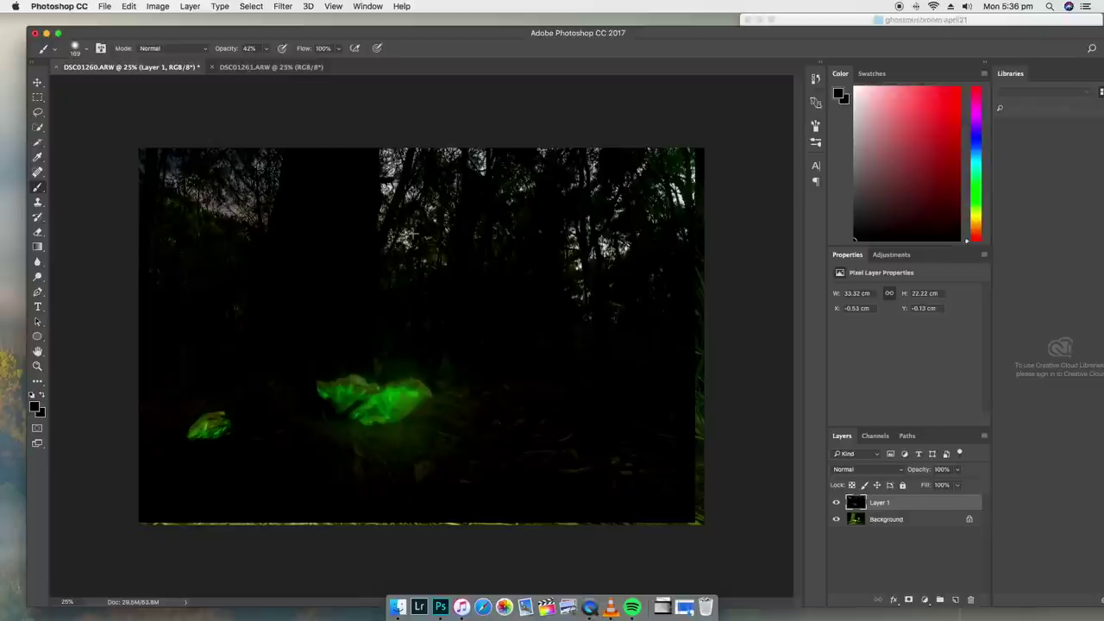
Darken the sky and trees along the top of Layer 1 with a larger brush at 65% opacity, and compare against the Background.
{"action": "left_click", "coordinate": [87, 49]}
{"action": "left_click_drag", "start_coordinate": [140, 84], "coordinate": [152, 85]}
{"action": "left_click", "coordinate": [266, 49]}
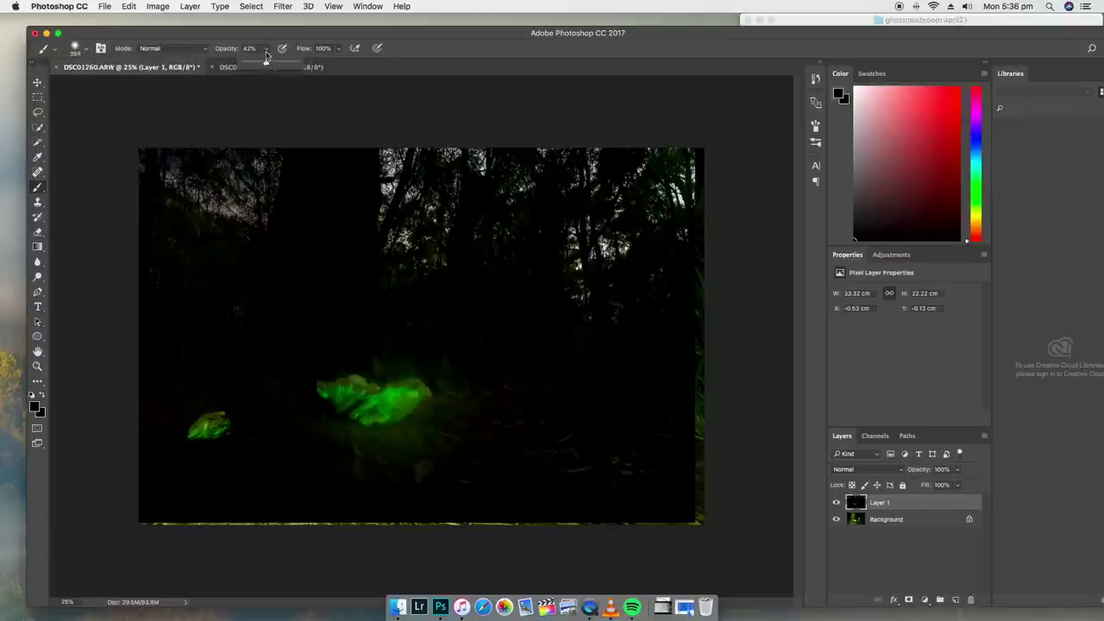
{"action": "left_click_drag", "start_coordinate": [274, 64], "coordinate": [277, 63]}
{"action": "mouse_move", "coordinate": [384, 157]}
{"action": "left_mouse_down"}
{"action": "mouse_move", "coordinate": [695, 163]}
{"action": "mouse_move", "coordinate": [388, 200]}
{"action": "mouse_move", "coordinate": [647, 220]}
{"action": "mouse_move", "coordinate": [529, 251]}
{"action": "mouse_move", "coordinate": [628, 287]}
{"action": "mouse_move", "coordinate": [630, 324]}
{"action": "mouse_move", "coordinate": [684, 199]}
{"action": "left_mouse_up"}
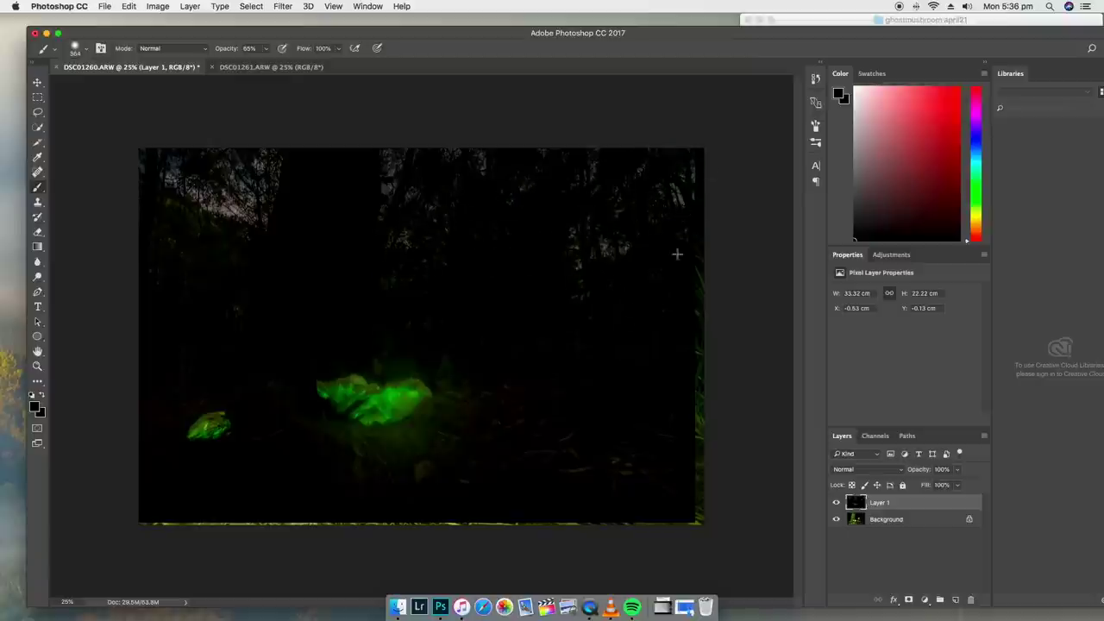
{"action": "mouse_move", "coordinate": [674, 292]}
{"action": "left_mouse_down"}
{"action": "mouse_move", "coordinate": [679, 155]}
{"action": "mouse_move", "coordinate": [686, 188]}
{"action": "mouse_move", "coordinate": [678, 155]}
{"action": "mouse_move", "coordinate": [422, 142]}
{"action": "mouse_move", "coordinate": [238, 157]}
{"action": "left_mouse_up"}
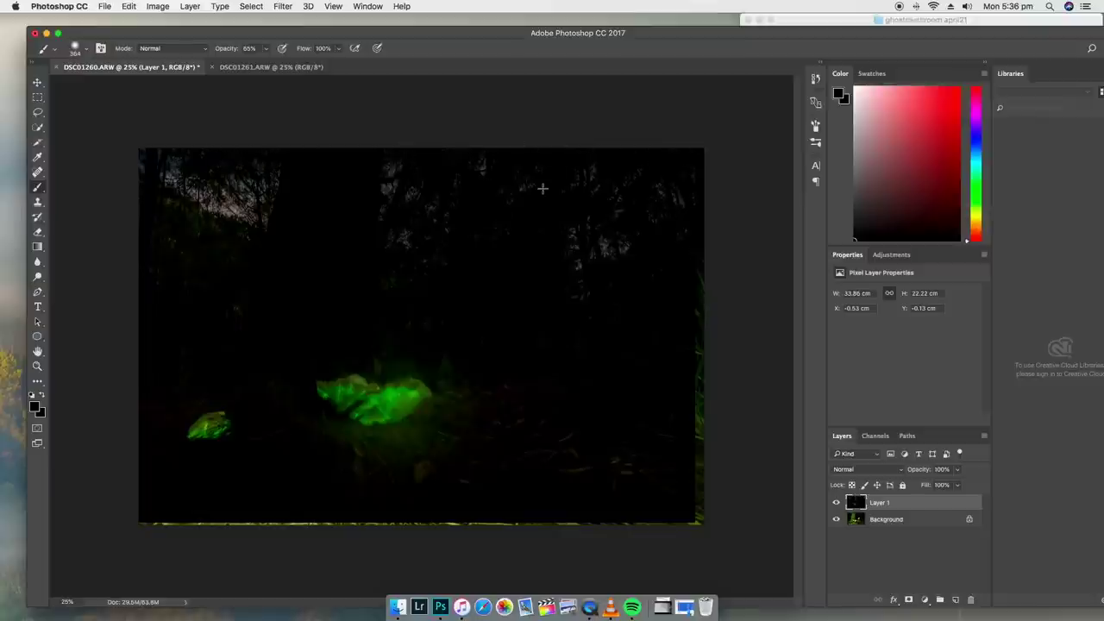
{"action": "left_click_drag", "start_coordinate": [174, 151], "coordinate": [118, 172]}
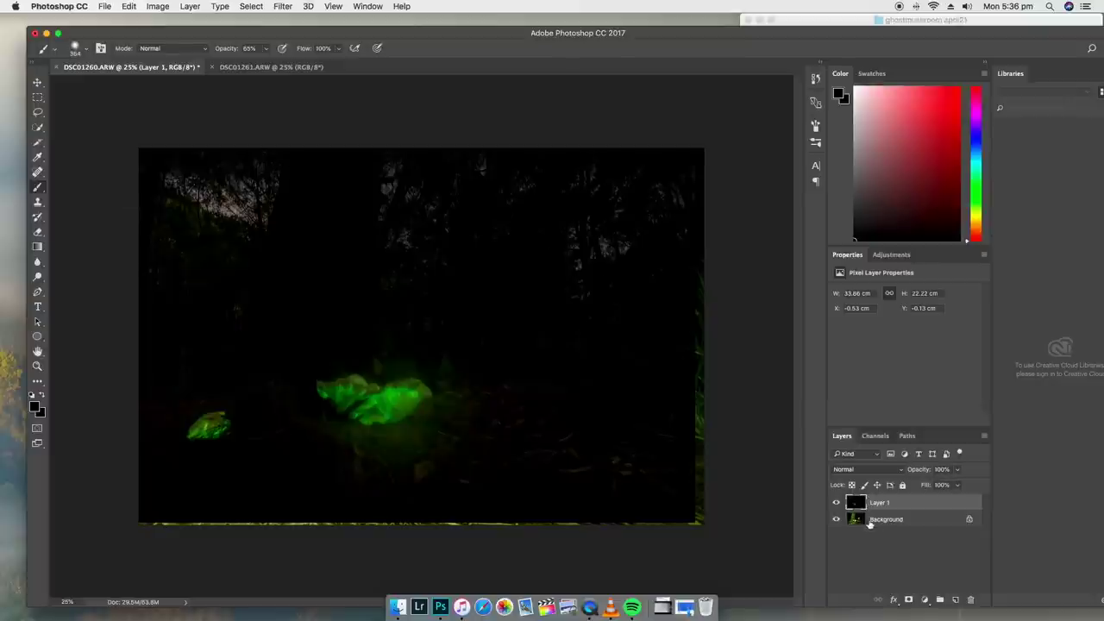
{"action": "left_click", "coordinate": [835, 503]}
{"action": "left_click", "coordinate": [835, 504]}
{"action": "left_click", "coordinate": [836, 504]}
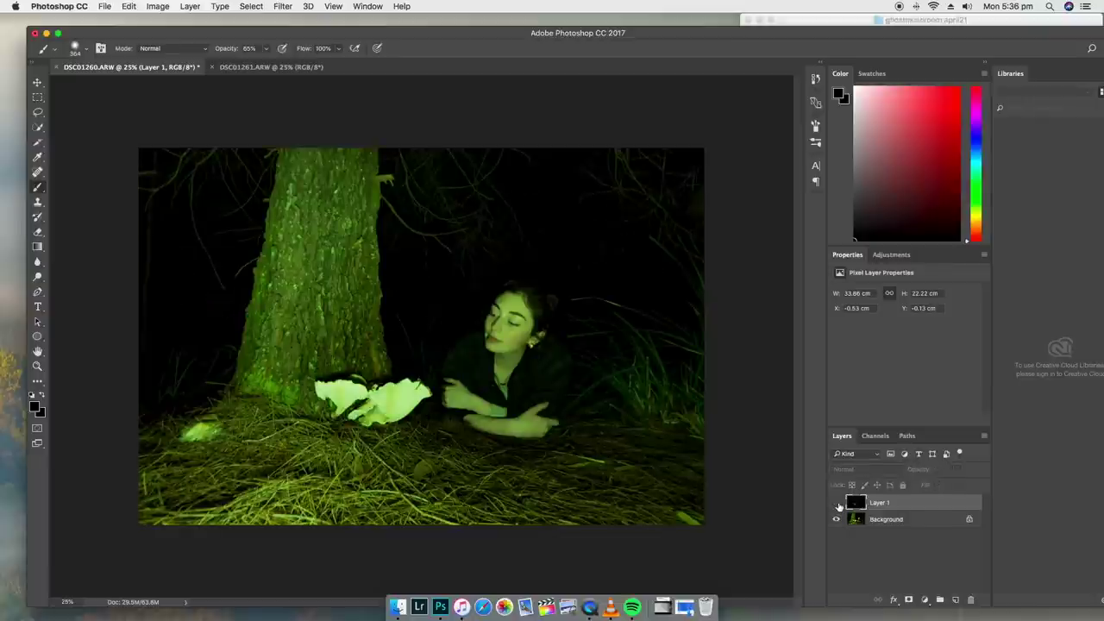
{"action": "left_click", "coordinate": [836, 503]}
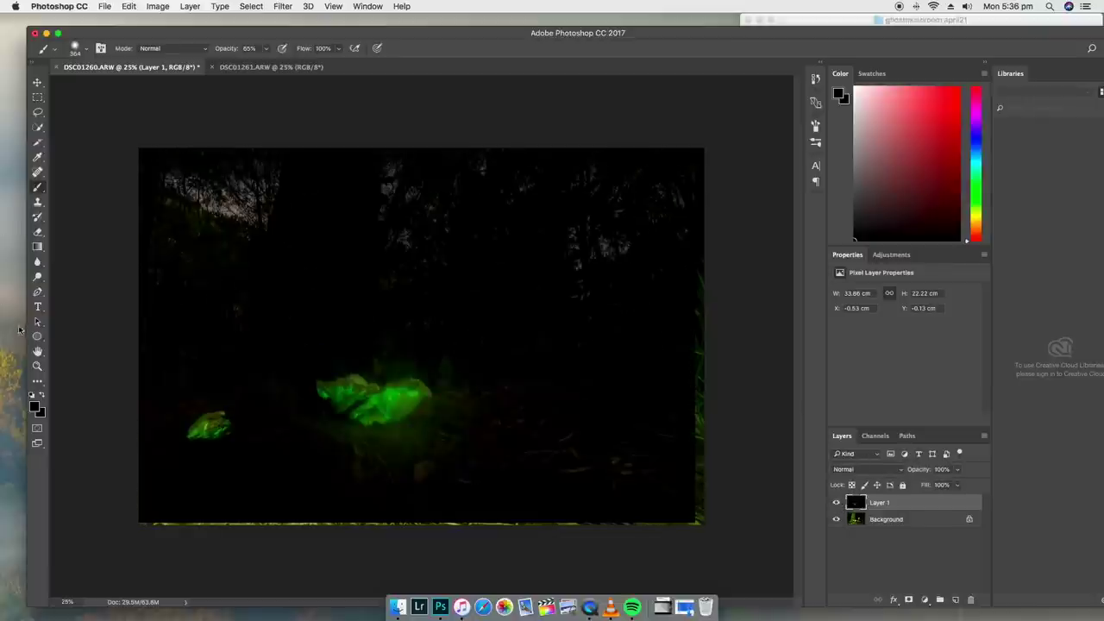
Lower Layer 1's opacity to 57% and erase it along the woman's face, neck and arms with the Eraser at 38% opacity.
{"action": "left_click", "coordinate": [45, 233]}
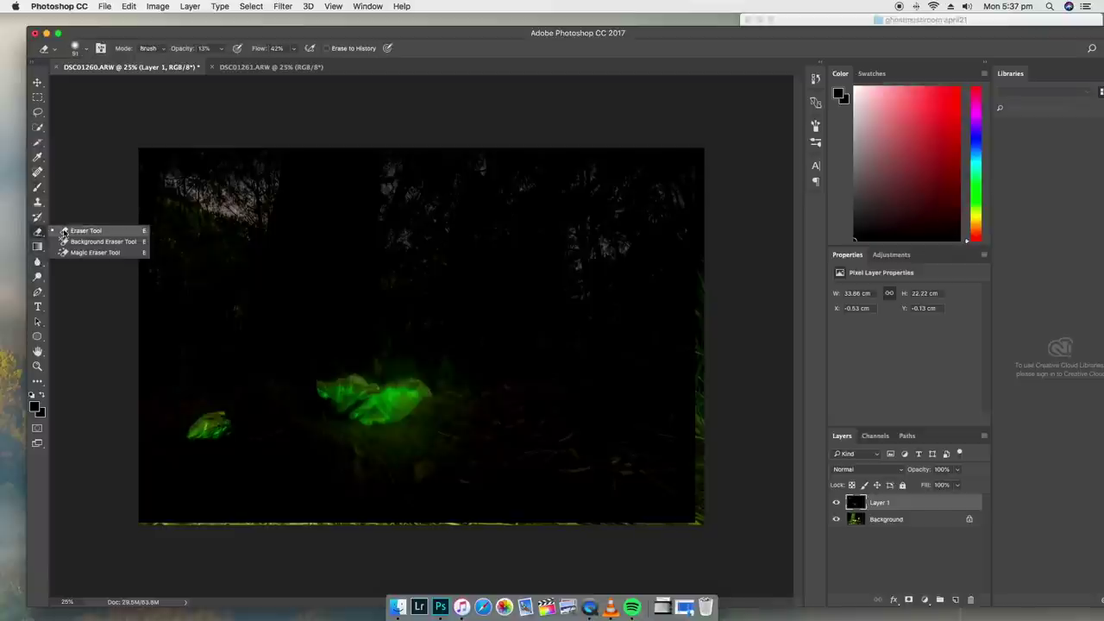
{"action": "left_click", "coordinate": [85, 230]}
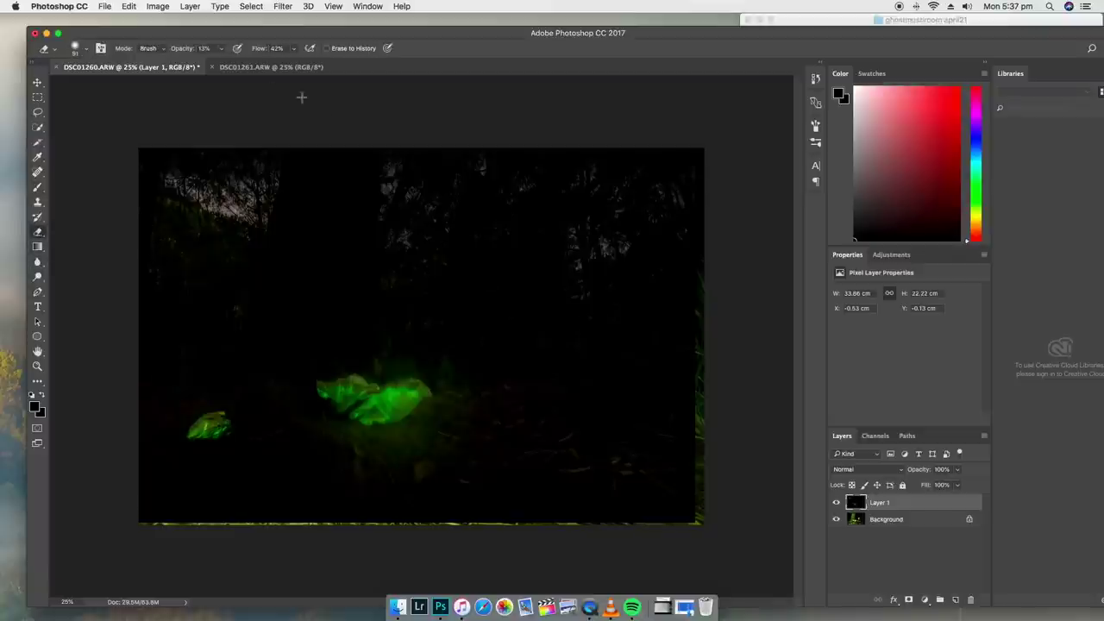
{"action": "left_click", "coordinate": [222, 48]}
{"action": "left_click_drag", "start_coordinate": [216, 63], "coordinate": [234, 63]}
{"action": "left_click", "coordinate": [511, 292]}
{"action": "left_click", "coordinate": [955, 470]}
{"action": "left_click_drag", "start_coordinate": [961, 484], "coordinate": [933, 483]}
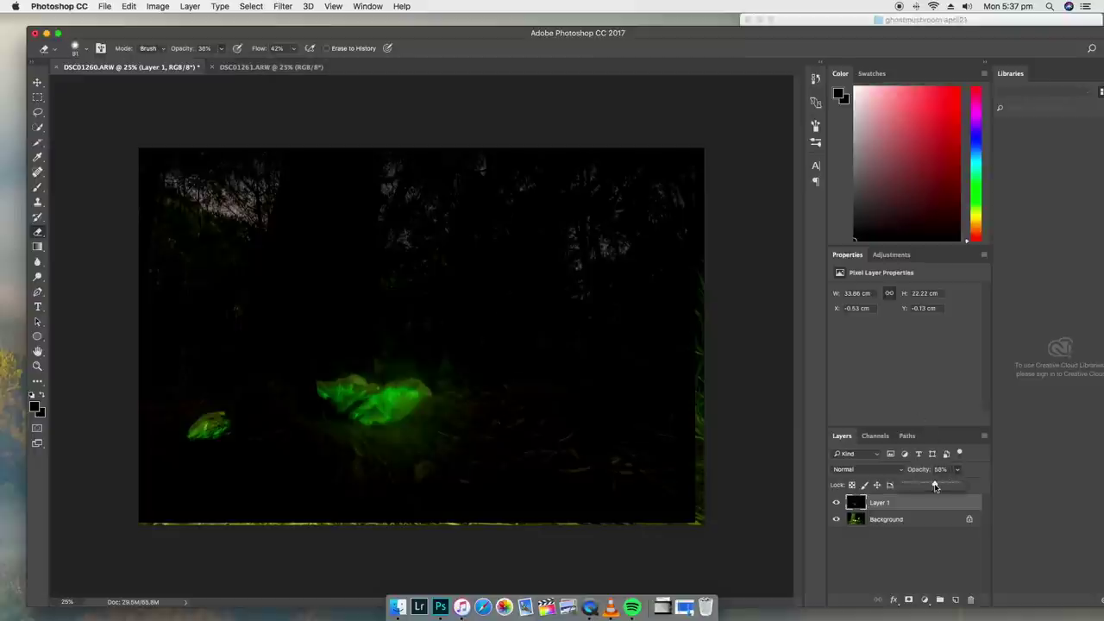
{"action": "left_click", "coordinate": [506, 294]}
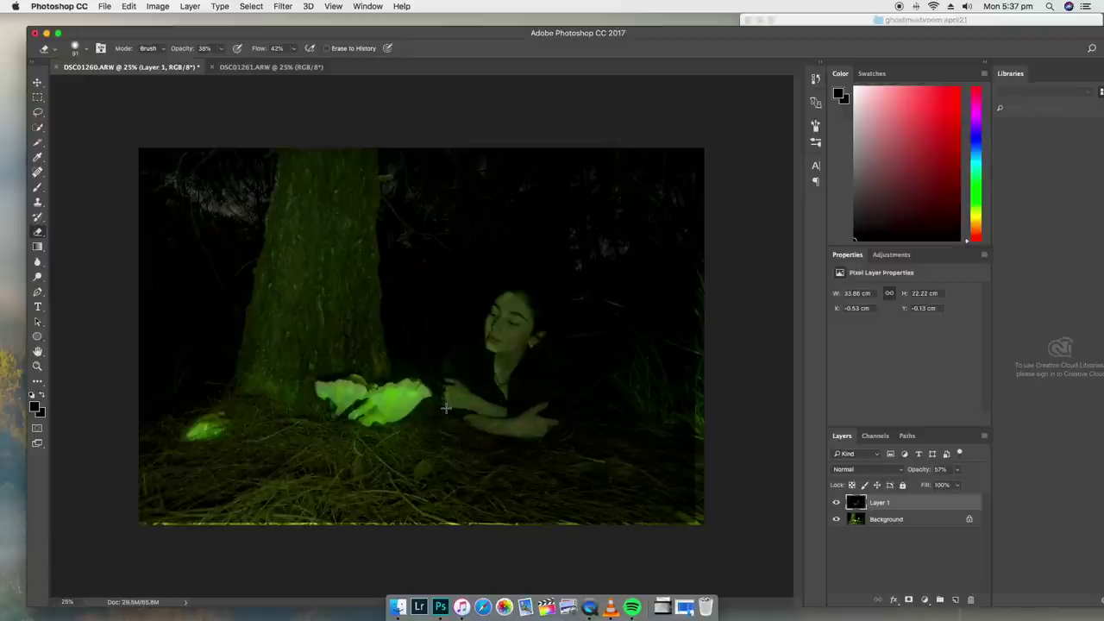
{"action": "mouse_move", "coordinate": [447, 411]}
{"action": "left_mouse_down"}
{"action": "mouse_move", "coordinate": [486, 431]}
{"action": "mouse_move", "coordinate": [551, 435]}
{"action": "left_mouse_up"}
Restore Layer 1's opacity to 100% and erase more over the woman's face and arms with a 140 px eraser at 19% opacity.
{"action": "left_click", "coordinate": [956, 471]}
{"action": "left_click_drag", "start_coordinate": [955, 480], "coordinate": [980, 484]}
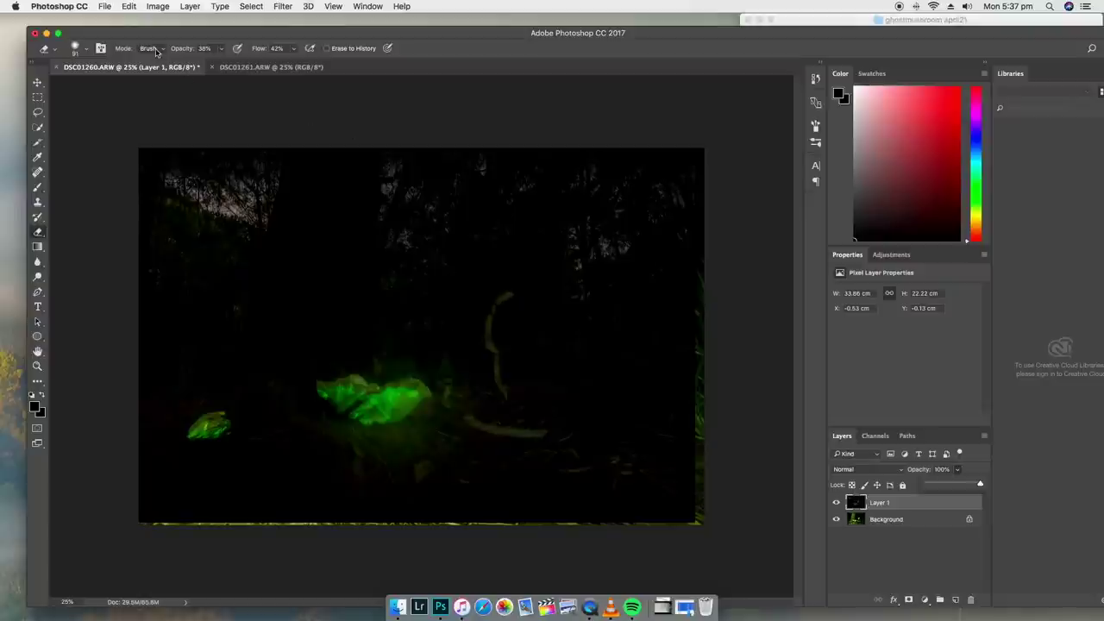
{"action": "left_click", "coordinate": [221, 50]}
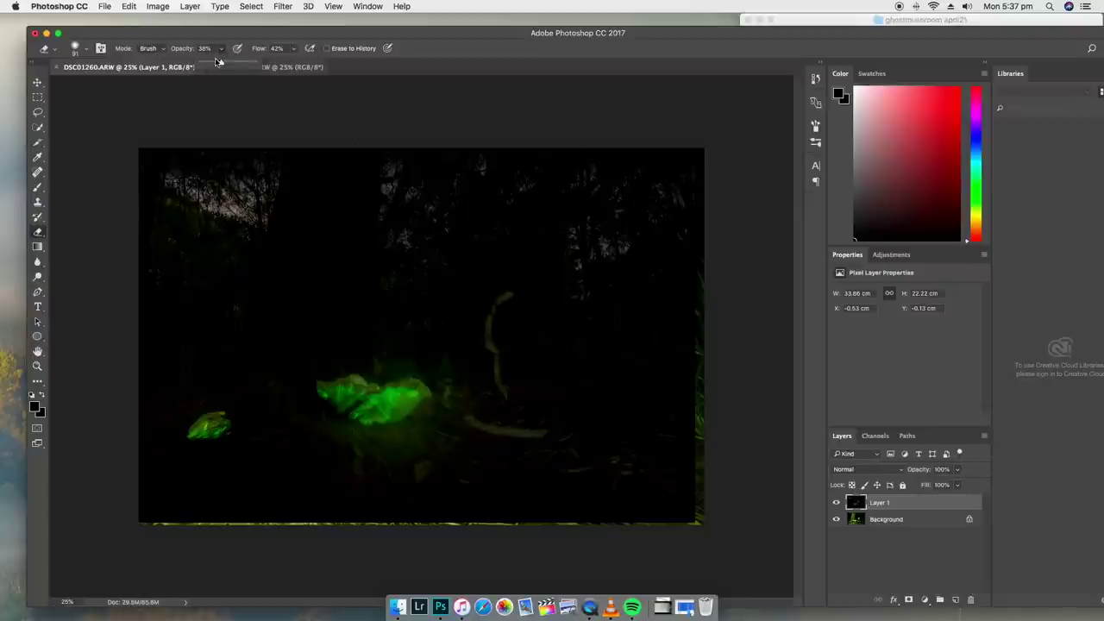
{"action": "left_click_drag", "start_coordinate": [216, 64], "coordinate": [211, 65]}
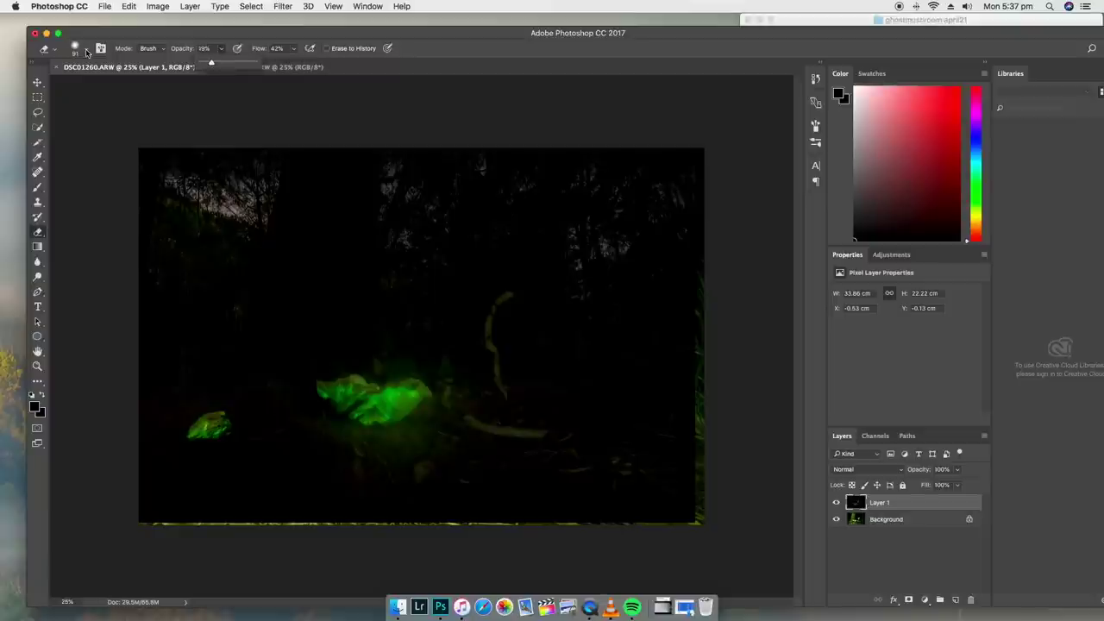
{"action": "left_click", "coordinate": [86, 48]}
{"action": "left_click_drag", "start_coordinate": [123, 85], "coordinate": [133, 86]}
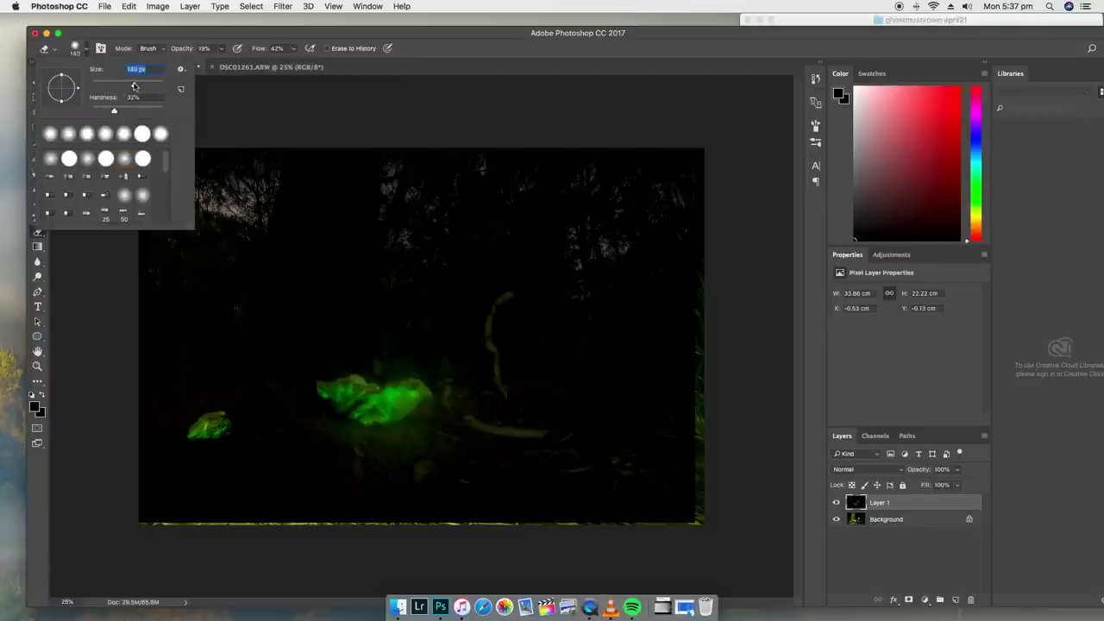
{"action": "left_click", "coordinate": [502, 283]}
{"action": "mouse_move", "coordinate": [514, 293]}
{"action": "left_mouse_down"}
{"action": "mouse_move", "coordinate": [487, 317]}
{"action": "mouse_move", "coordinate": [507, 295]}
{"action": "mouse_move", "coordinate": [491, 328]}
{"action": "mouse_move", "coordinate": [505, 390]}
{"action": "mouse_move", "coordinate": [439, 378]}
{"action": "mouse_move", "coordinate": [475, 424]}
{"action": "mouse_move", "coordinate": [546, 433]}
{"action": "mouse_move", "coordinate": [473, 432]}
{"action": "mouse_move", "coordinate": [437, 382]}
{"action": "mouse_move", "coordinate": [473, 412]}
{"action": "mouse_move", "coordinate": [539, 431]}
{"action": "mouse_move", "coordinate": [517, 433]}
{"action": "mouse_move", "coordinate": [450, 389]}
{"action": "left_mouse_up"}
{"action": "mouse_move", "coordinate": [495, 312]}
{"action": "left_mouse_down"}
{"action": "mouse_move", "coordinate": [494, 338]}
{"action": "mouse_move", "coordinate": [515, 290]}
{"action": "left_mouse_up"}
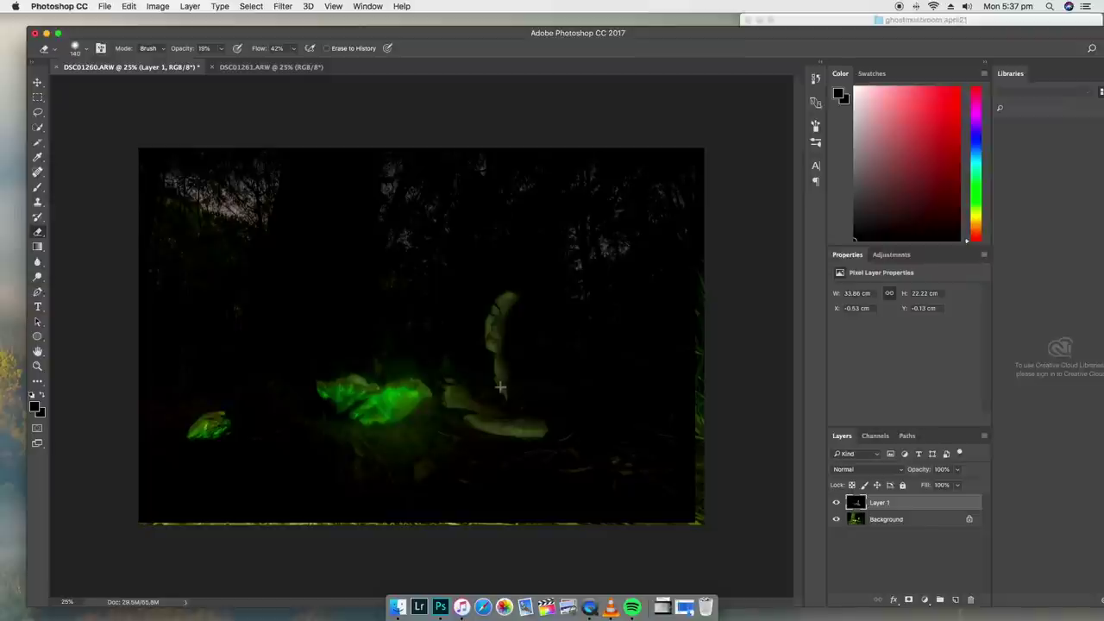
Gradually reveal the woman's whole face, neck and arms with a 252 px eraser at 6% opacity.
{"action": "left_click_drag", "start_coordinate": [219, 49], "coordinate": [210, 67]}
{"action": "left_click", "coordinate": [85, 48]}
{"action": "left_click_drag", "start_coordinate": [130, 85], "coordinate": [148, 87]}
{"action": "left_click", "coordinate": [498, 281]}
{"action": "mouse_move", "coordinate": [513, 298]}
{"action": "left_mouse_down"}
{"action": "mouse_move", "coordinate": [500, 354]}
{"action": "mouse_move", "coordinate": [500, 305]}
{"action": "mouse_move", "coordinate": [513, 290]}
{"action": "mouse_move", "coordinate": [506, 380]}
{"action": "mouse_move", "coordinate": [507, 331]}
{"action": "mouse_move", "coordinate": [536, 282]}
{"action": "mouse_move", "coordinate": [501, 345]}
{"action": "mouse_move", "coordinate": [528, 287]}
{"action": "mouse_move", "coordinate": [489, 289]}
{"action": "mouse_move", "coordinate": [519, 301]}
{"action": "mouse_move", "coordinate": [492, 319]}
{"action": "mouse_move", "coordinate": [494, 351]}
{"action": "mouse_move", "coordinate": [521, 280]}
{"action": "mouse_move", "coordinate": [510, 364]}
{"action": "mouse_move", "coordinate": [445, 379]}
{"action": "mouse_move", "coordinate": [509, 417]}
{"action": "mouse_move", "coordinate": [451, 367]}
{"action": "mouse_move", "coordinate": [473, 415]}
{"action": "mouse_move", "coordinate": [439, 387]}
{"action": "mouse_move", "coordinate": [503, 428]}
{"action": "mouse_move", "coordinate": [551, 432]}
{"action": "mouse_move", "coordinate": [489, 429]}
{"action": "mouse_move", "coordinate": [493, 413]}
{"action": "mouse_move", "coordinate": [535, 422]}
{"action": "left_mouse_up"}
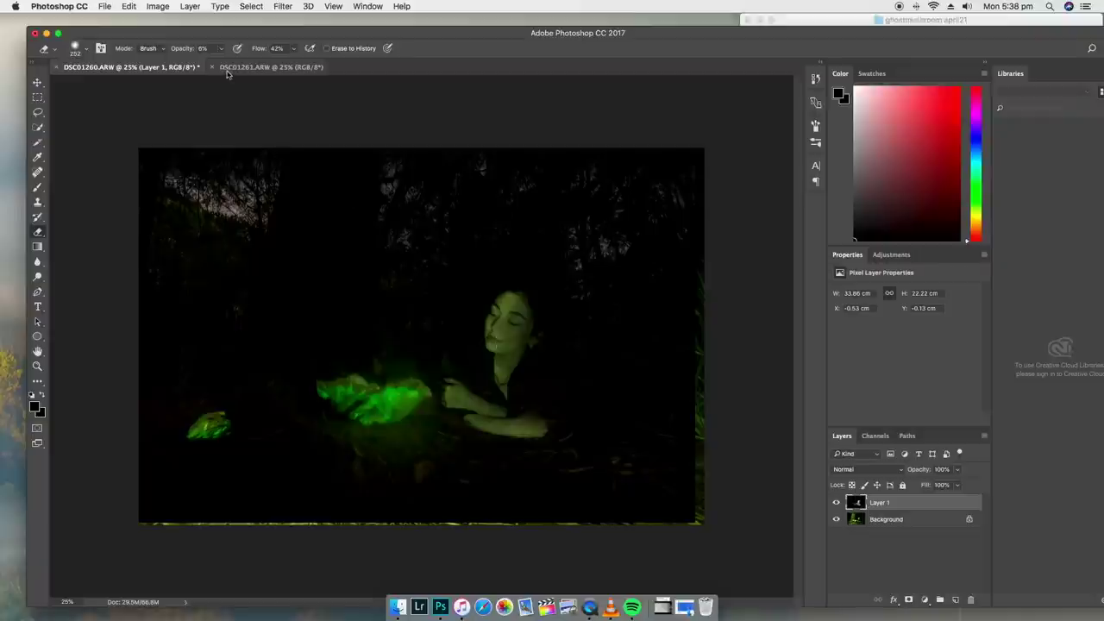
Faintly reveal the ground below the mushrooms and arms with a 476 px eraser at 6% opacity.
{"action": "left_click", "coordinate": [85, 53]}
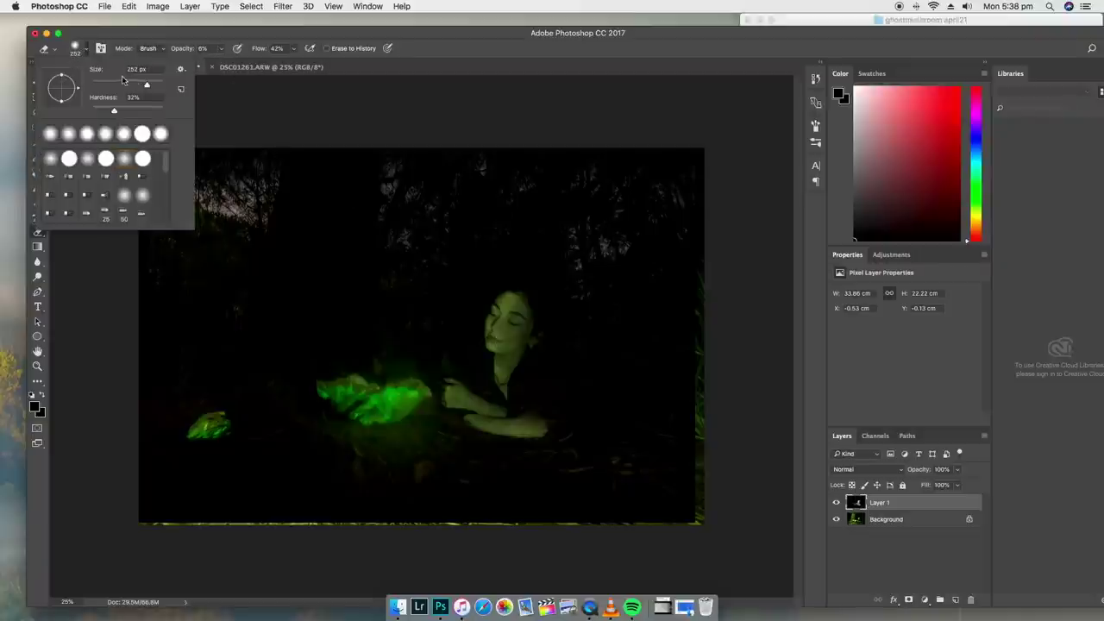
{"action": "left_click_drag", "start_coordinate": [148, 85], "coordinate": [156, 85]}
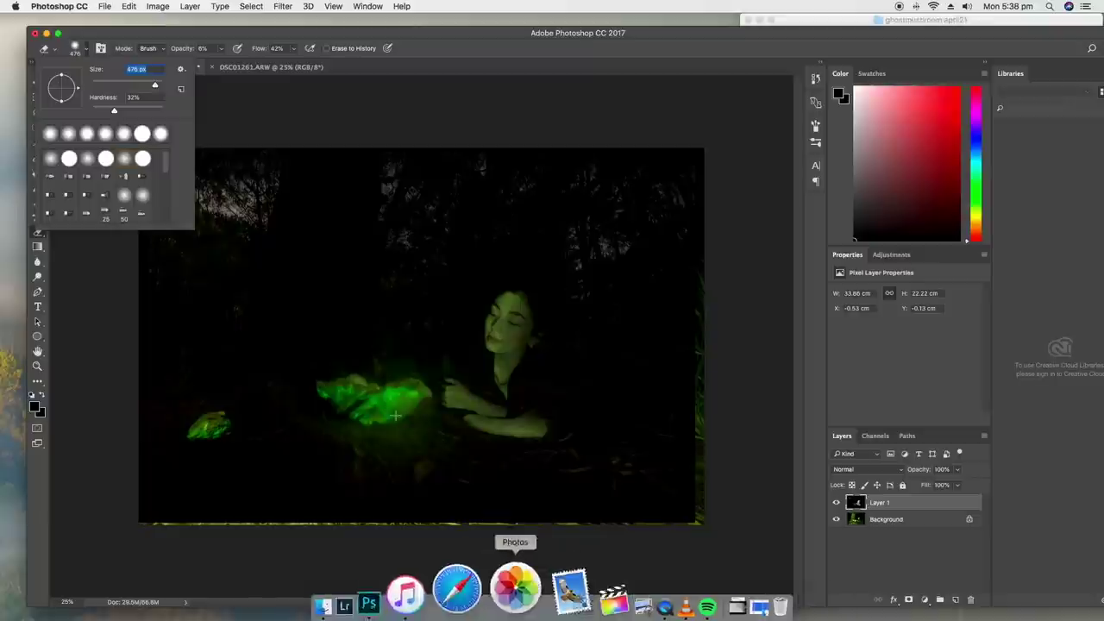
{"action": "left_click", "coordinate": [439, 466]}
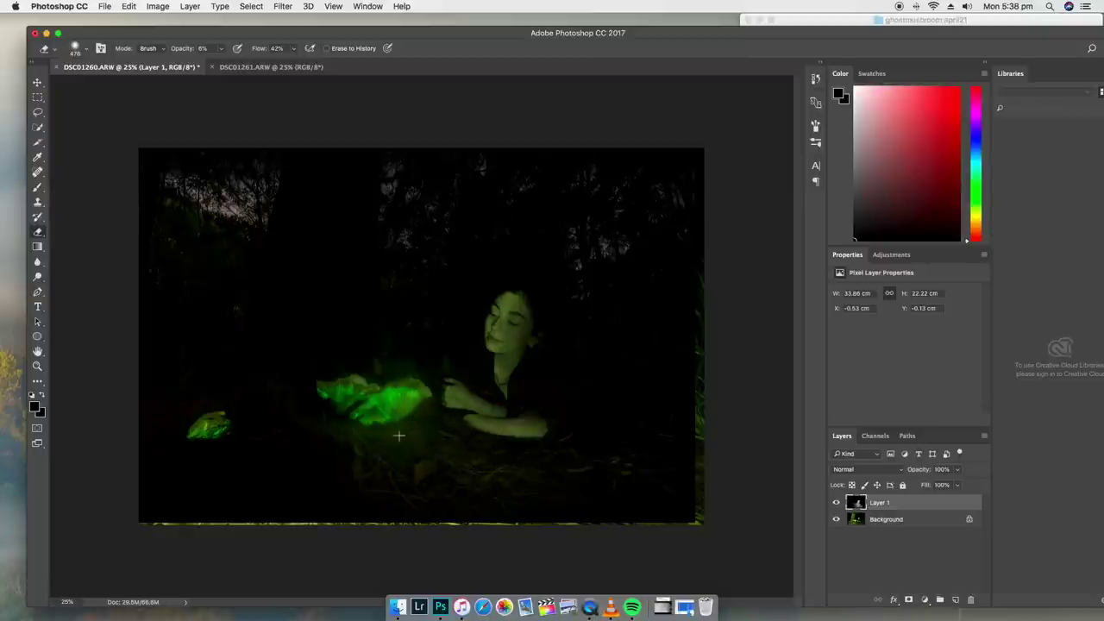
{"action": "mouse_move", "coordinate": [216, 476]}
{"action": "left_mouse_down"}
{"action": "mouse_move", "coordinate": [273, 461]}
{"action": "mouse_move", "coordinate": [334, 412]}
{"action": "mouse_move", "coordinate": [271, 460]}
{"action": "mouse_move", "coordinate": [227, 465]}
{"action": "mouse_move", "coordinate": [308, 416]}
{"action": "mouse_move", "coordinate": [228, 460]}
{"action": "mouse_move", "coordinate": [308, 398]}
{"action": "mouse_move", "coordinate": [245, 440]}
{"action": "mouse_move", "coordinate": [316, 416]}
{"action": "mouse_move", "coordinate": [282, 473]}
{"action": "left_mouse_up"}
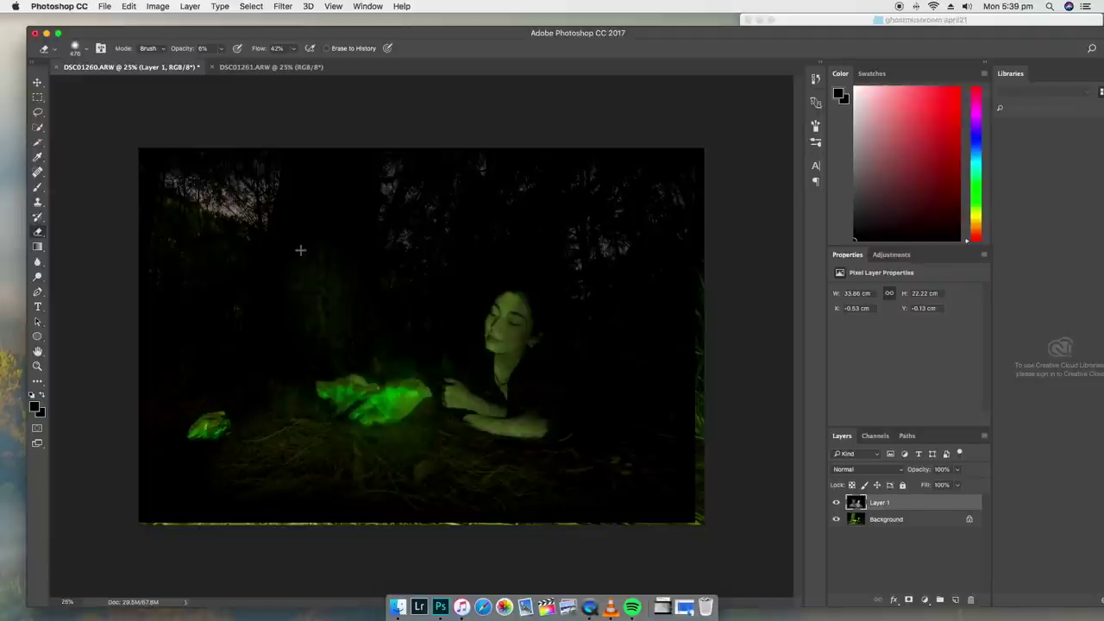
Softly erase Layer 1 over the tree trunk behind the mushrooms and down towards the small mushroom at its base.
{"action": "mouse_move", "coordinate": [283, 283]}
{"action": "left_mouse_down"}
{"action": "mouse_move", "coordinate": [264, 380]}
{"action": "mouse_move", "coordinate": [295, 266]}
{"action": "left_mouse_up"}
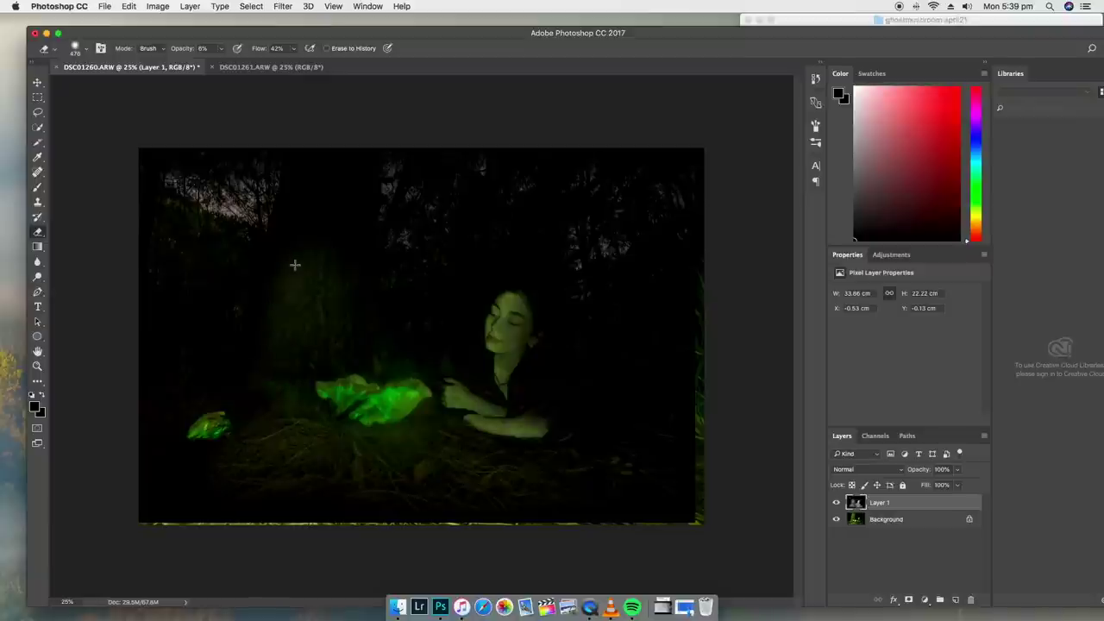
{"action": "mouse_move", "coordinate": [350, 367]}
{"action": "left_mouse_down"}
{"action": "mouse_move", "coordinate": [368, 278]}
{"action": "mouse_move", "coordinate": [370, 313]}
{"action": "mouse_move", "coordinate": [374, 193]}
{"action": "mouse_move", "coordinate": [381, 304]}
{"action": "mouse_move", "coordinate": [381, 195]}
{"action": "mouse_move", "coordinate": [383, 241]}
{"action": "left_mouse_up"}
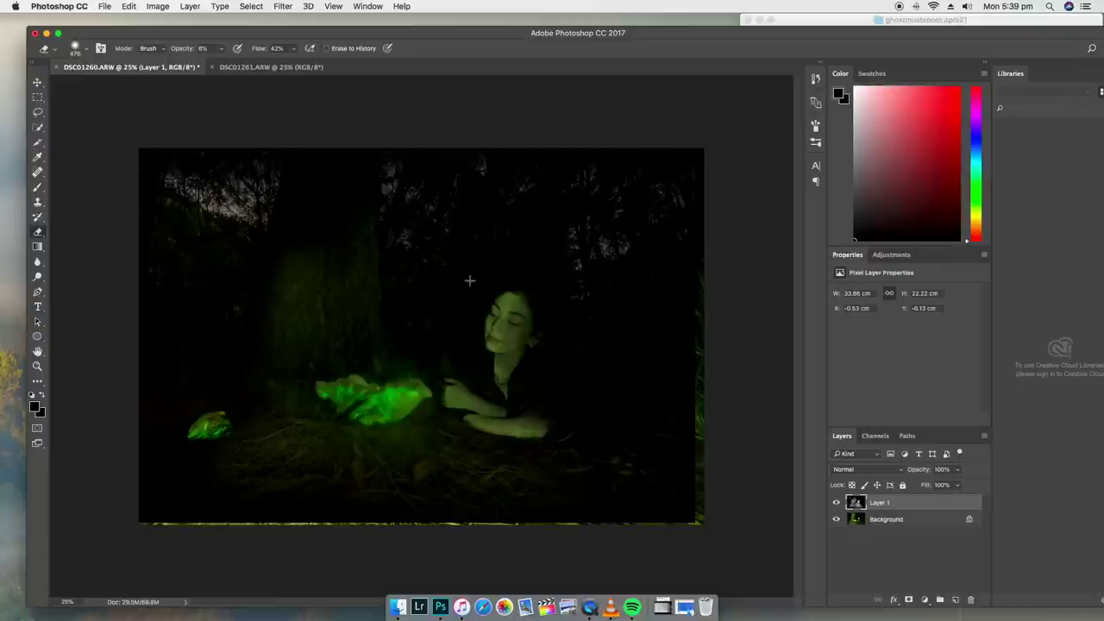
{"action": "mouse_move", "coordinate": [422, 324]}
{"action": "left_mouse_down"}
{"action": "mouse_move", "coordinate": [396, 342]}
{"action": "mouse_move", "coordinate": [403, 299]}
{"action": "mouse_move", "coordinate": [379, 353]}
{"action": "mouse_move", "coordinate": [361, 233]}
{"action": "mouse_move", "coordinate": [356, 350]}
{"action": "mouse_move", "coordinate": [377, 372]}
{"action": "mouse_move", "coordinate": [360, 326]}
{"action": "mouse_move", "coordinate": [365, 256]}
{"action": "mouse_move", "coordinate": [370, 340]}
{"action": "mouse_move", "coordinate": [353, 306]}
{"action": "mouse_move", "coordinate": [346, 234]}
{"action": "mouse_move", "coordinate": [342, 301]}
{"action": "mouse_move", "coordinate": [341, 212]}
{"action": "mouse_move", "coordinate": [330, 211]}
{"action": "mouse_move", "coordinate": [315, 253]}
{"action": "mouse_move", "coordinate": [311, 187]}
{"action": "mouse_move", "coordinate": [292, 240]}
{"action": "mouse_move", "coordinate": [289, 184]}
{"action": "left_mouse_up"}
{"action": "mouse_move", "coordinate": [266, 359]}
{"action": "left_mouse_down"}
{"action": "mouse_move", "coordinate": [198, 422]}
{"action": "mouse_move", "coordinate": [200, 403]}
{"action": "mouse_move", "coordinate": [175, 468]}
{"action": "left_mouse_up"}
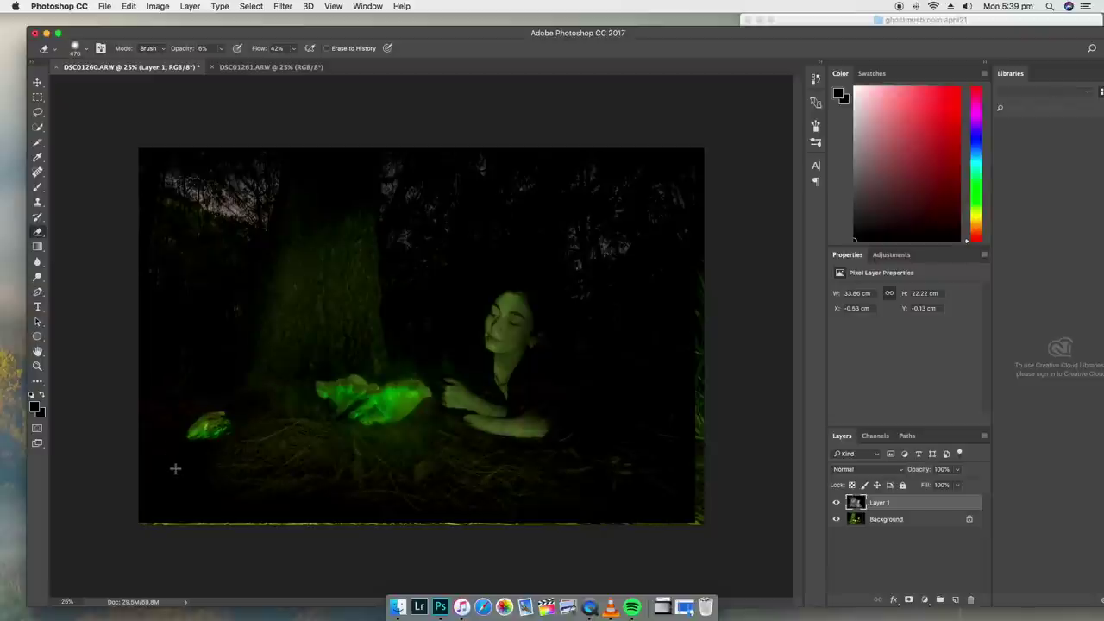
Erase slightly more over the woman's face and the upper trunk, and compare the result with Layer 1 hidden.
{"action": "mouse_move", "coordinate": [514, 305]}
{"action": "left_mouse_down"}
{"action": "mouse_move", "coordinate": [516, 343]}
{"action": "mouse_move", "coordinate": [523, 319]}
{"action": "mouse_move", "coordinate": [510, 376]}
{"action": "mouse_move", "coordinate": [521, 313]}
{"action": "mouse_move", "coordinate": [504, 287]}
{"action": "left_mouse_up"}
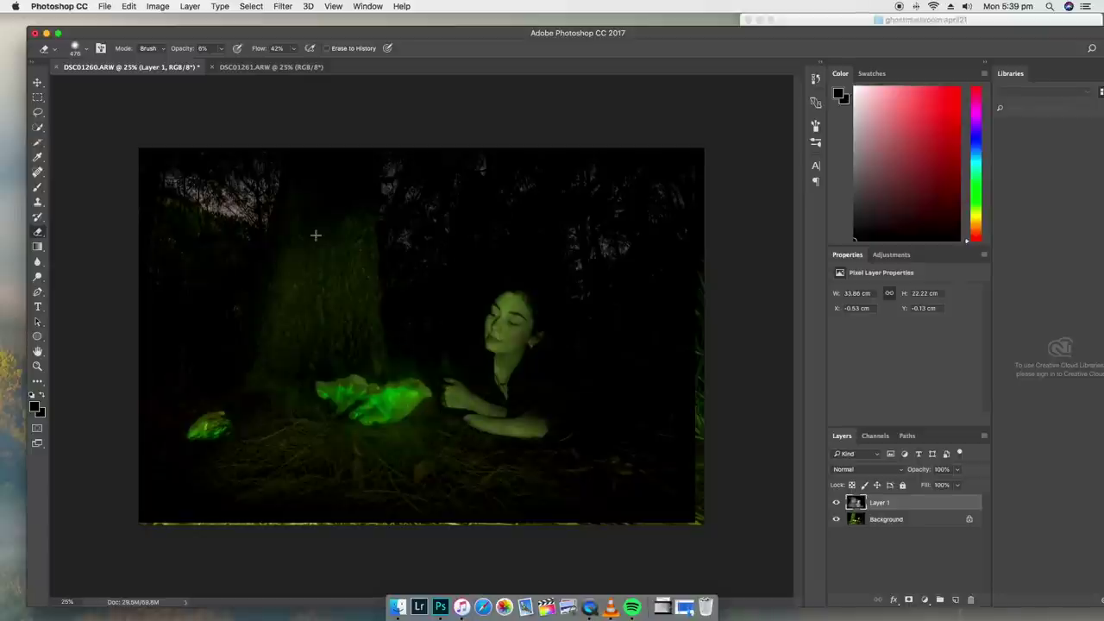
{"action": "mouse_move", "coordinate": [328, 216]}
{"action": "left_mouse_down"}
{"action": "mouse_move", "coordinate": [372, 184]}
{"action": "mouse_move", "coordinate": [372, 201]}
{"action": "left_mouse_up"}
{"action": "left_click_drag", "start_coordinate": [383, 347], "coordinate": [388, 346]}
{"action": "left_click", "coordinate": [836, 503]}
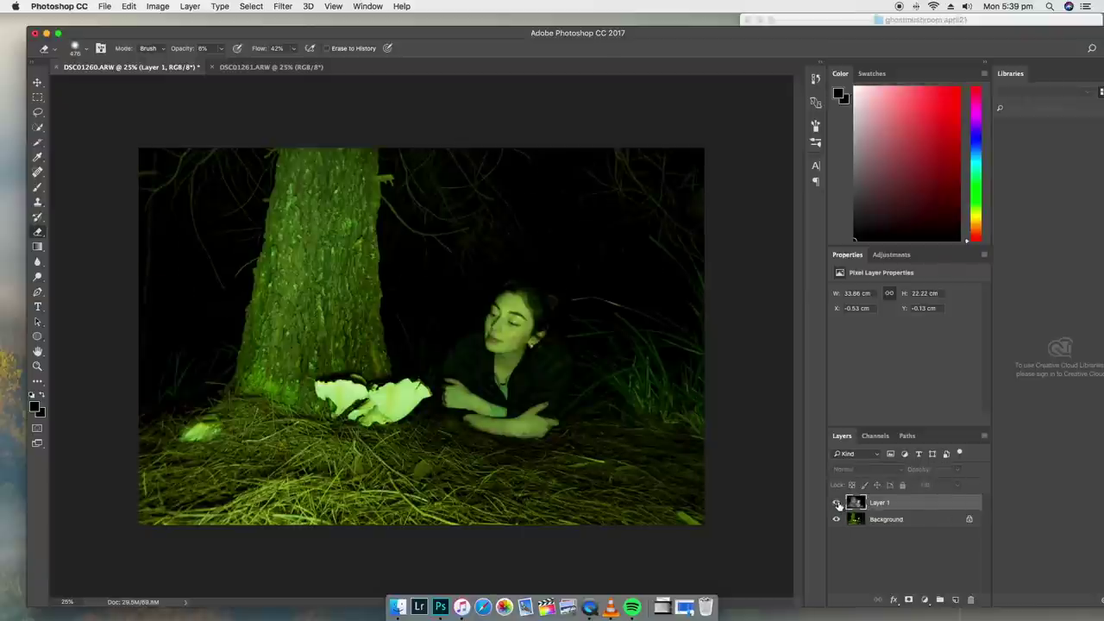
{"action": "left_click", "coordinate": [835, 503]}
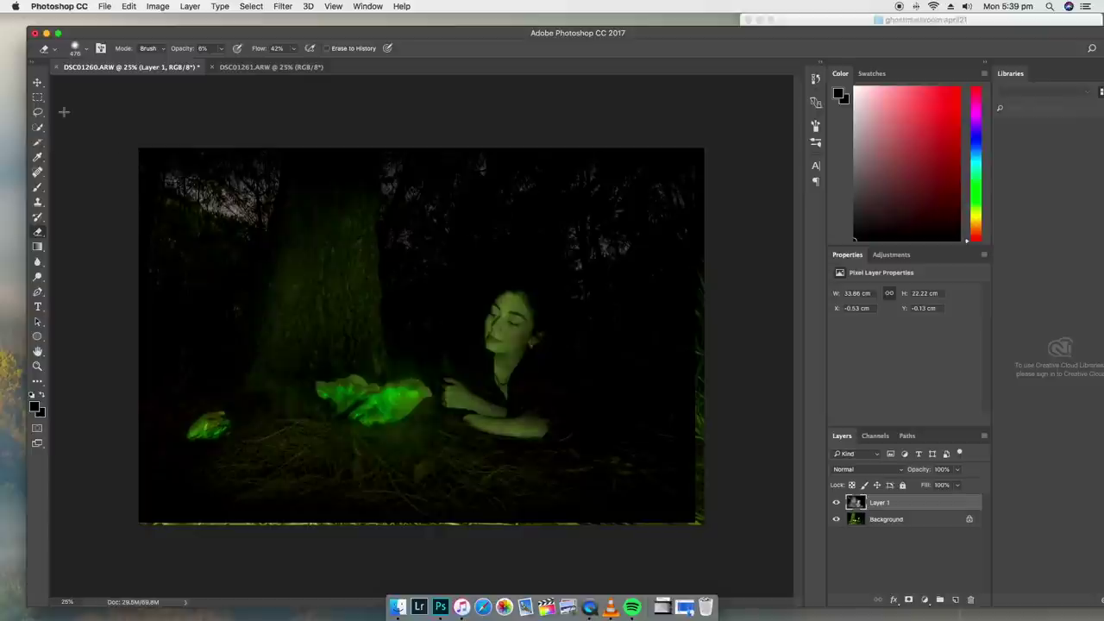
Select nearly the whole image with a rectangular marquee about 33 cm wide and 22.22 cm high.
{"action": "left_click", "coordinate": [37, 96]}
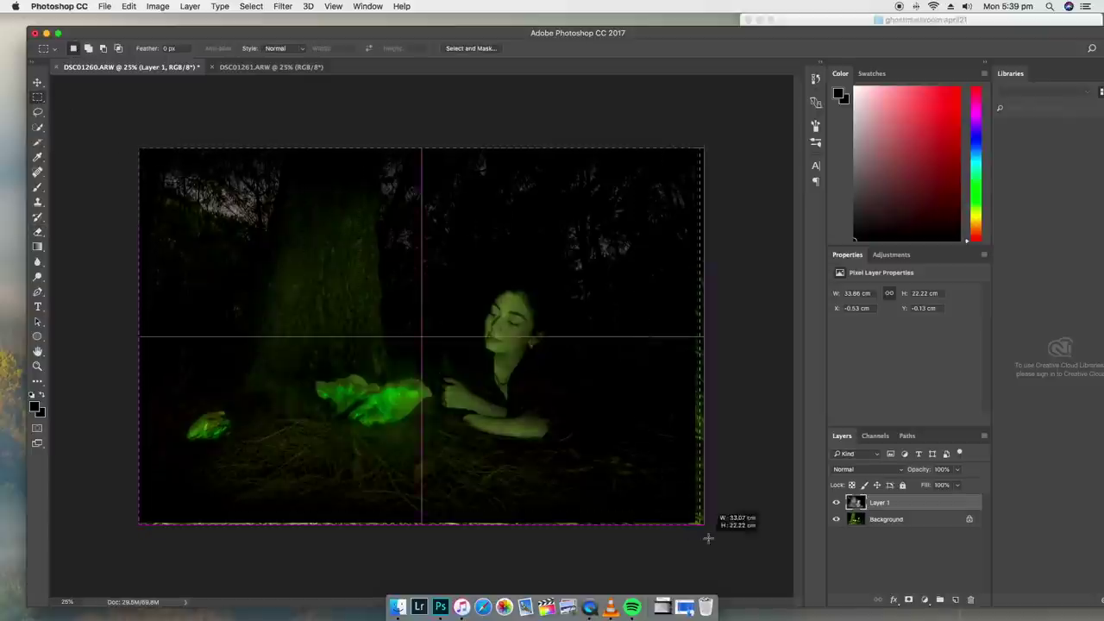